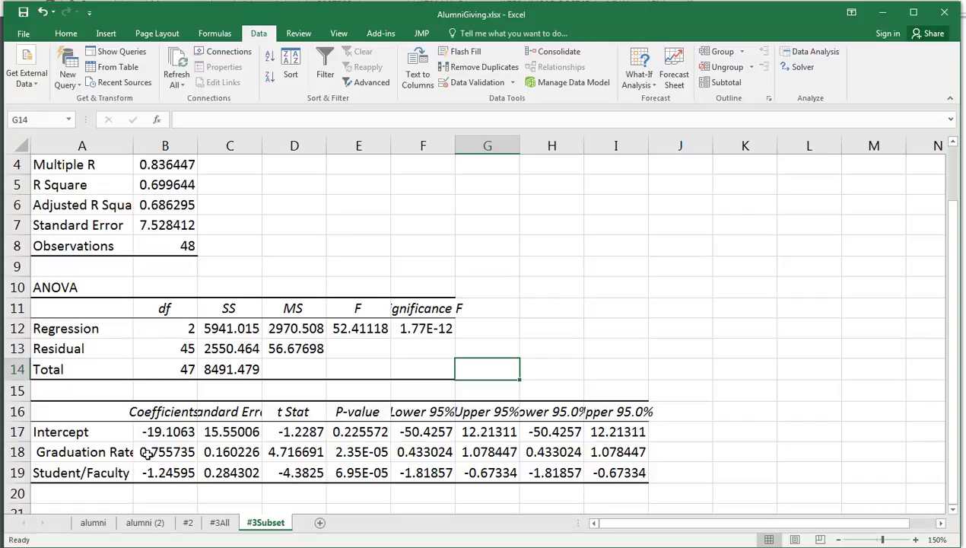
- Check the P-value of % of Classes Under 20 on the #3All sheet, then the correlations below the data on the alumni sheet
left_click(220, 524)
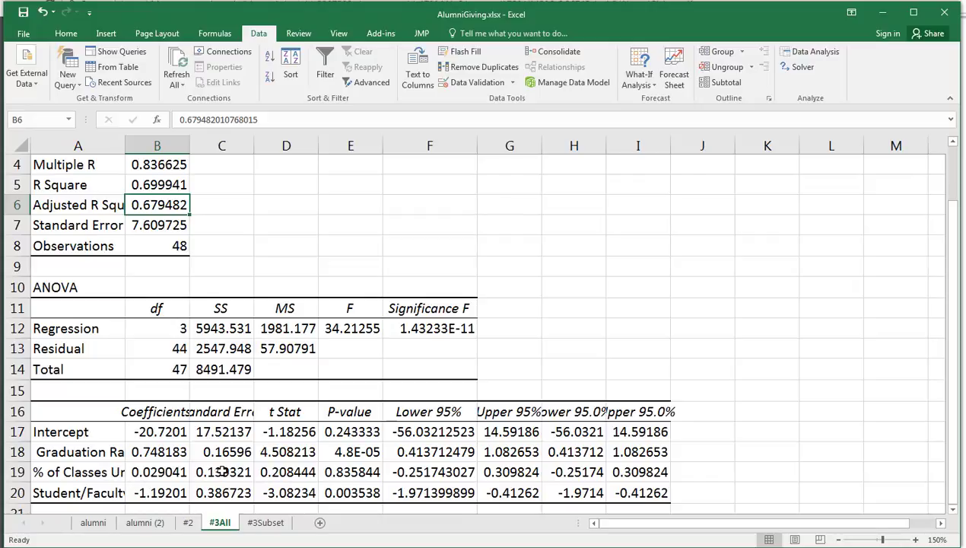
left_click(340, 471)
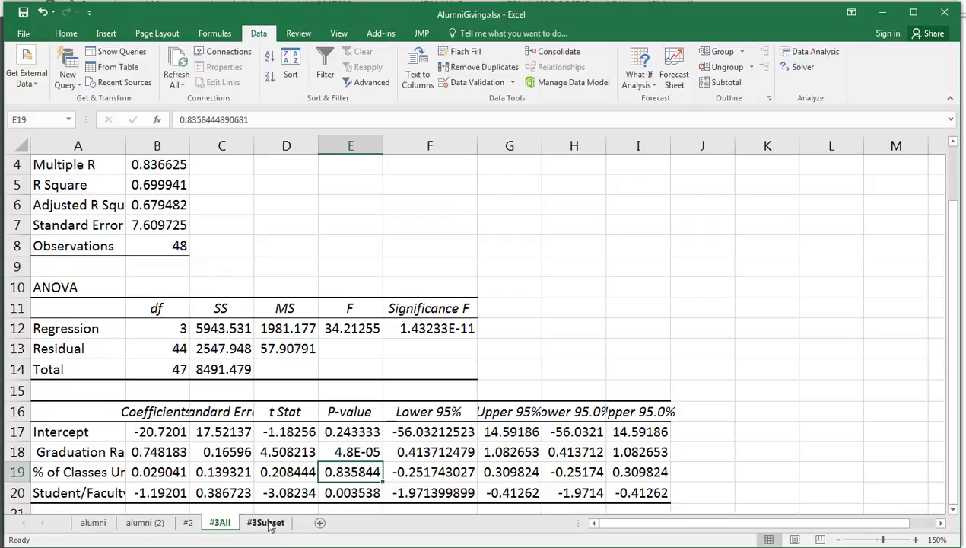
left_click(108, 524)
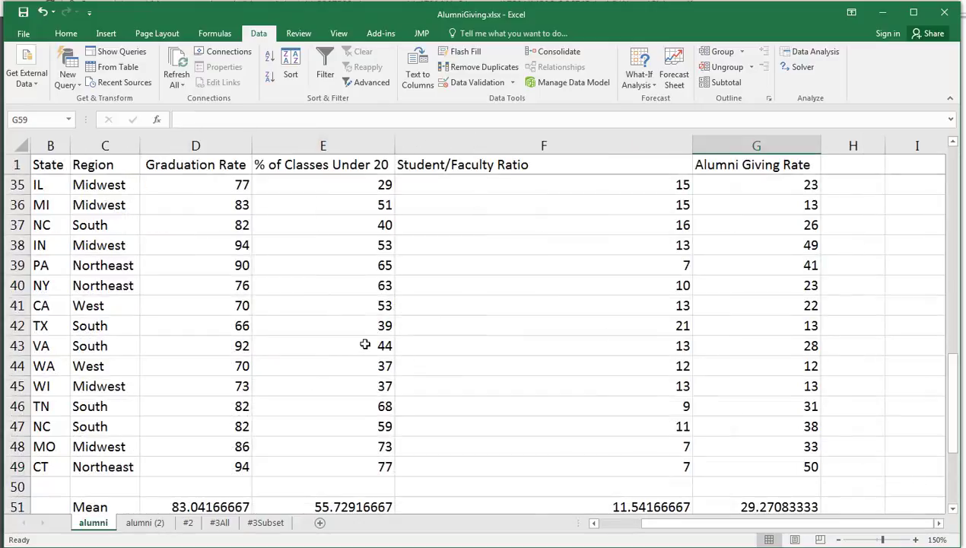
scroll(542, 297, "down", 1)
scroll(540, 322, "down", 4)
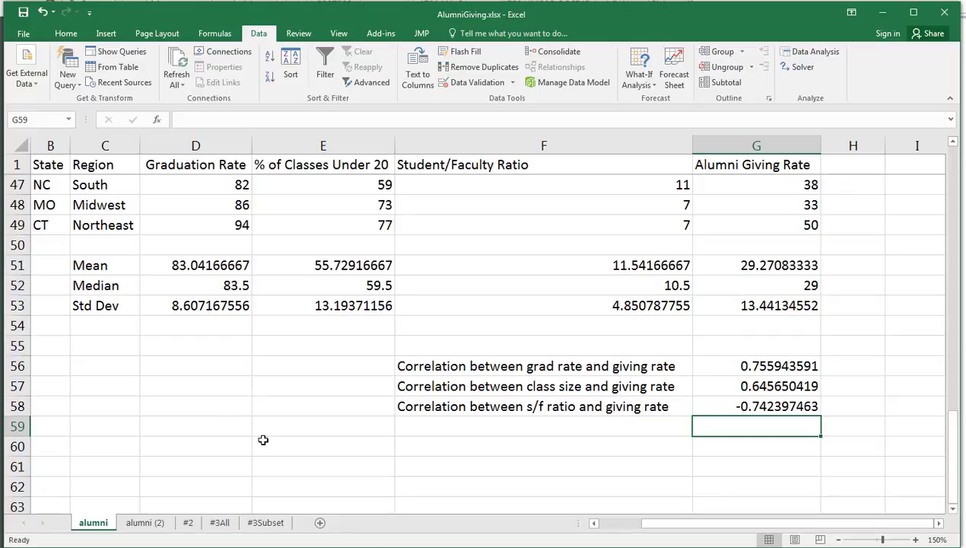
- Enter the label "Good" in cell E56, beside the correlation between grad rate and giving rate
left_click(188, 427)
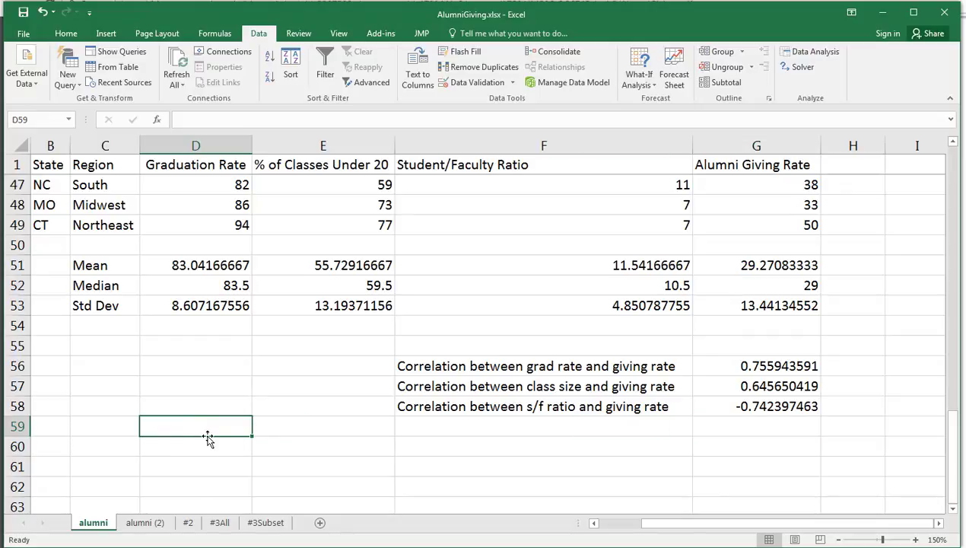
key("Down")
key("Right")
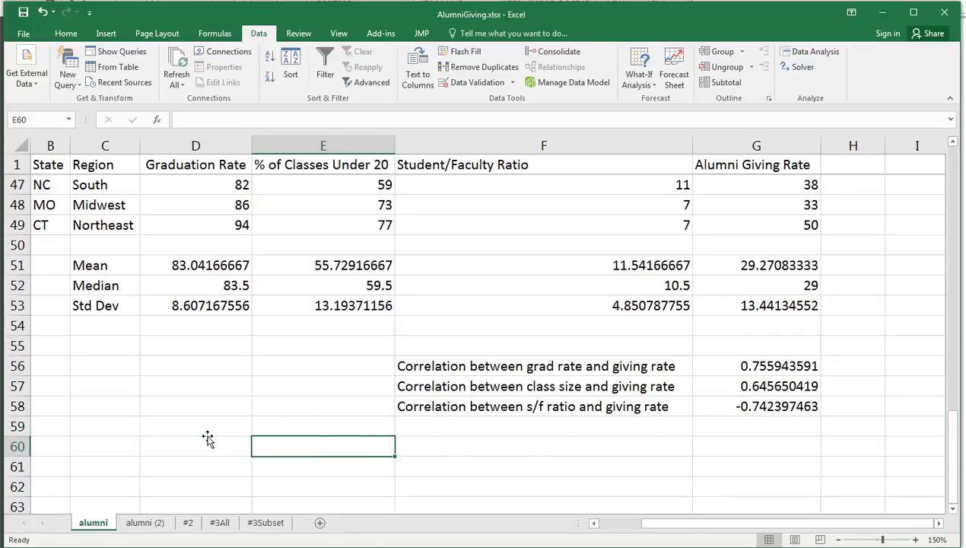
key("Right")
key("Right")
key("Left")
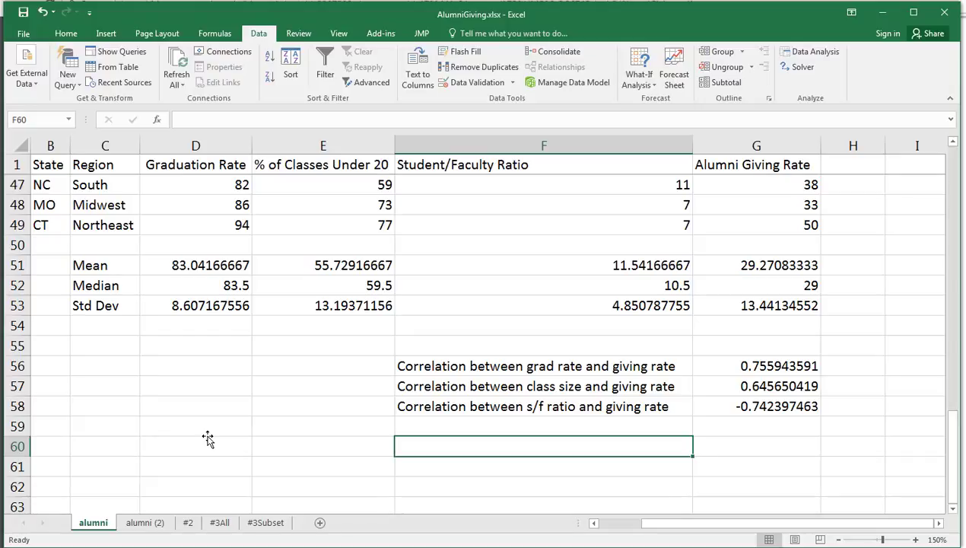
key("Up")
key("Up")
key("Up")
key("Left")
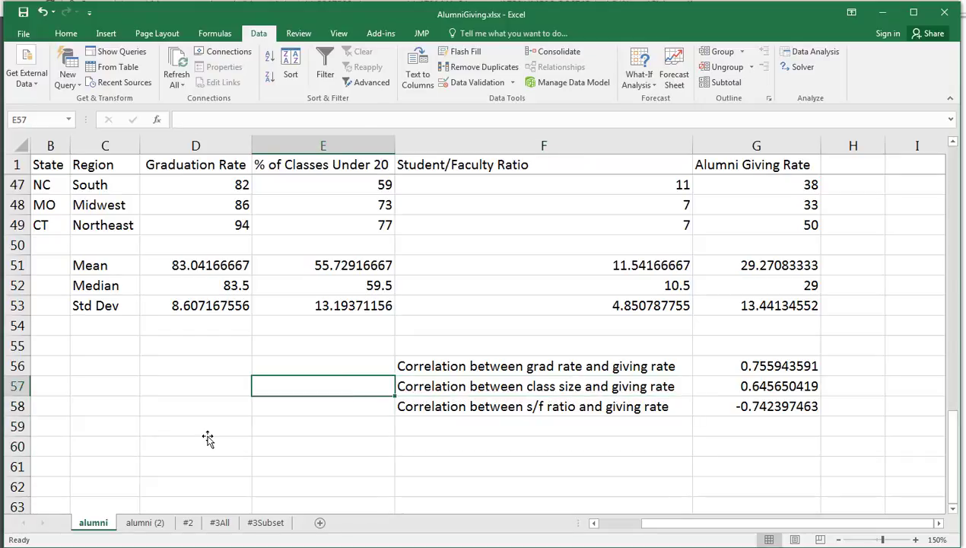
key("Up")
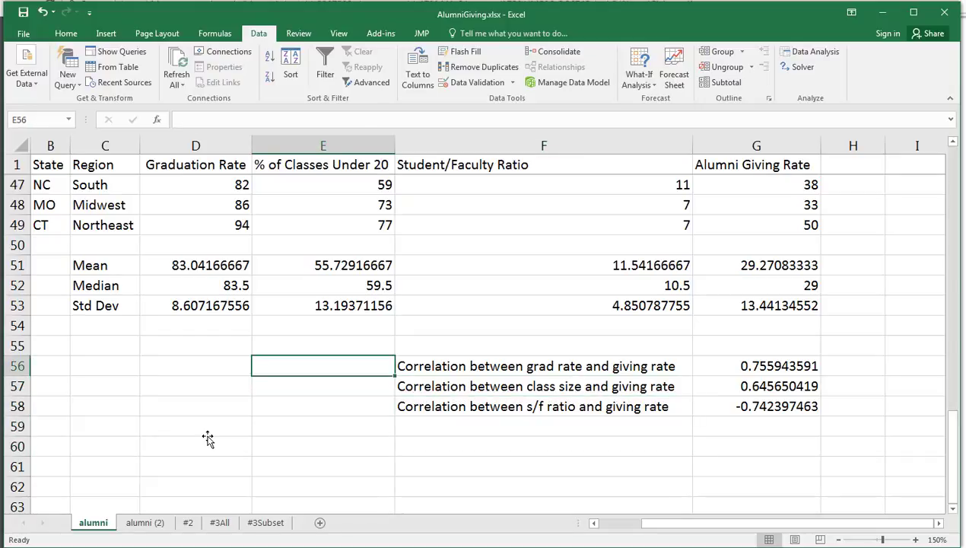
type("Good")
key("Down")
- Enter the label "Good or Bad?" in cell E60, below the existing correlations
key("Down")
key("Down")
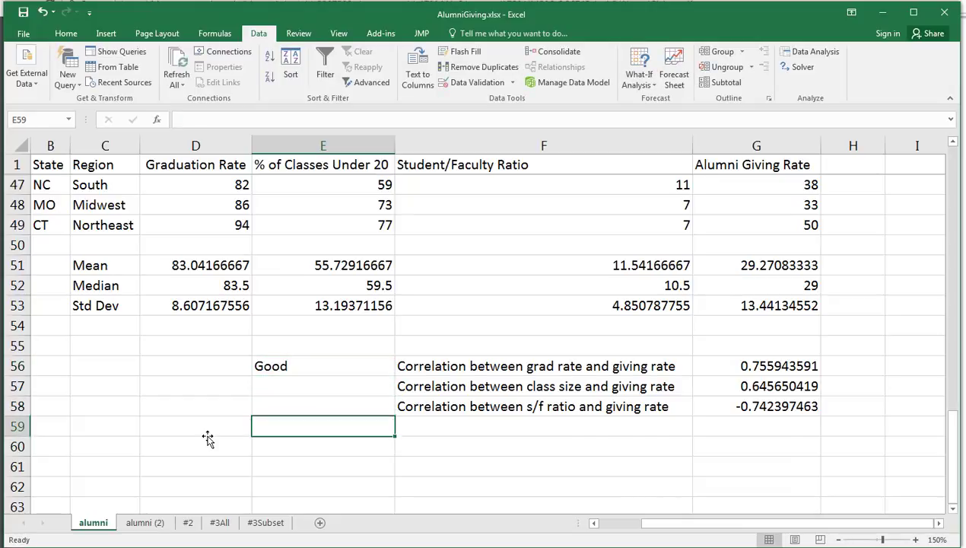
key("Down")
type("Good or Bad")
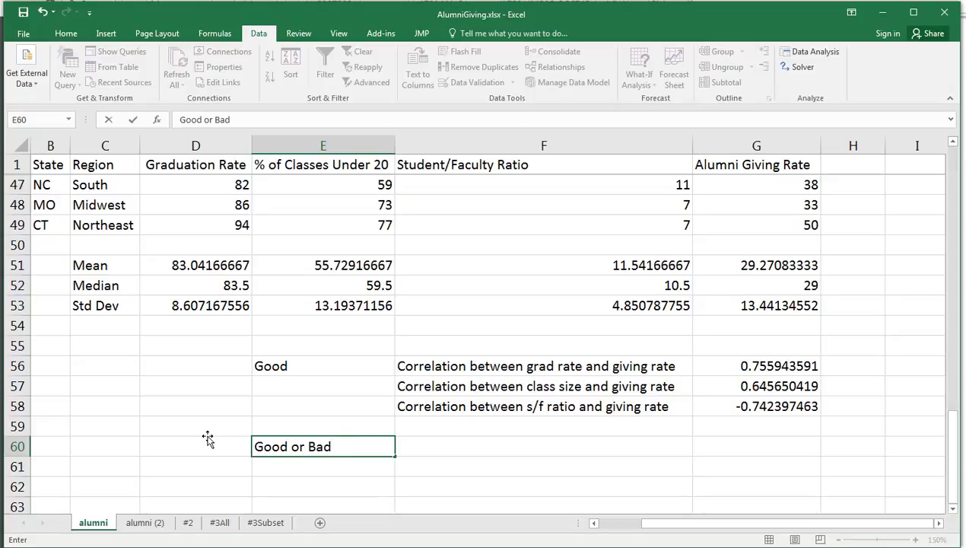
type("?")
key("Tab")
- Enter the label "Correlation between grad rate and class size" in cell F60
type("Corr")
type("ela")
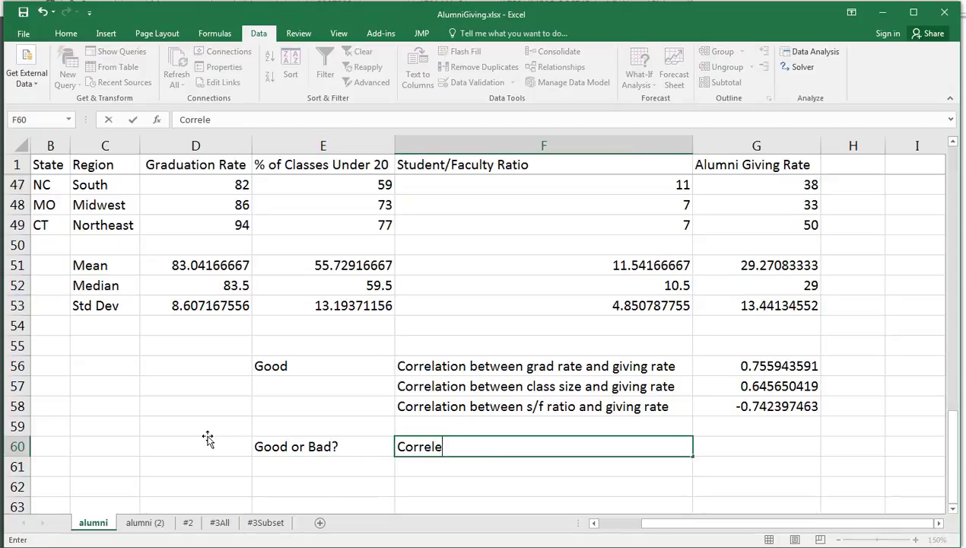
key("BackSpace")
type("ation bet")
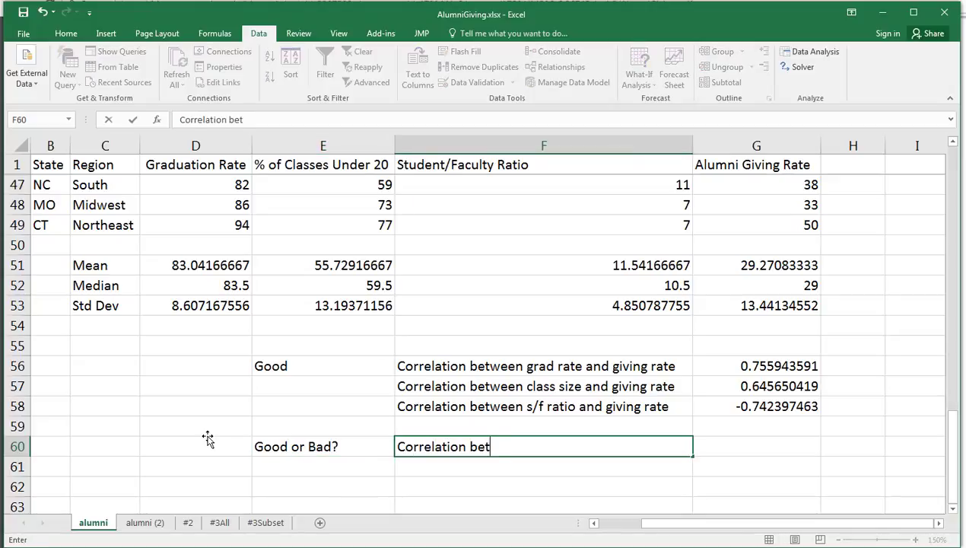
type("ween g")
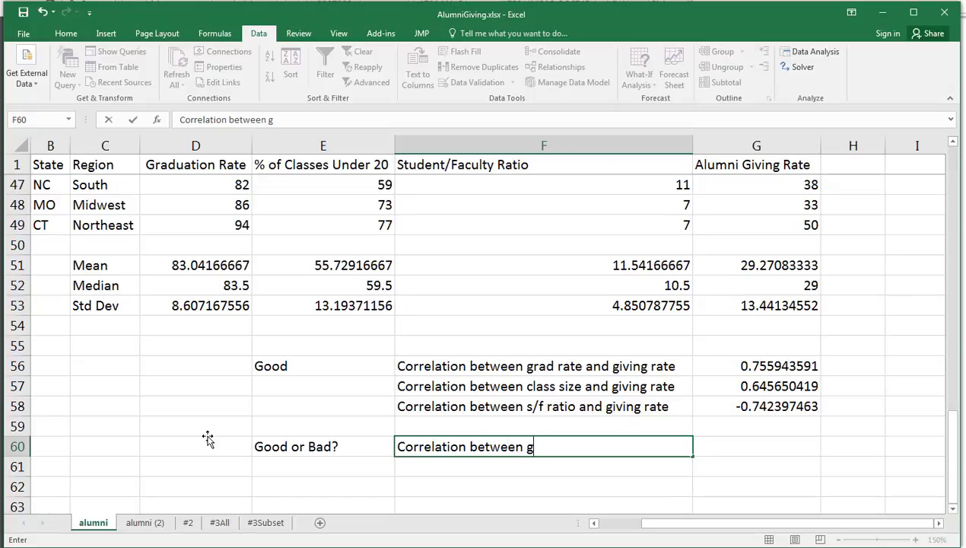
type("rad rate and $")
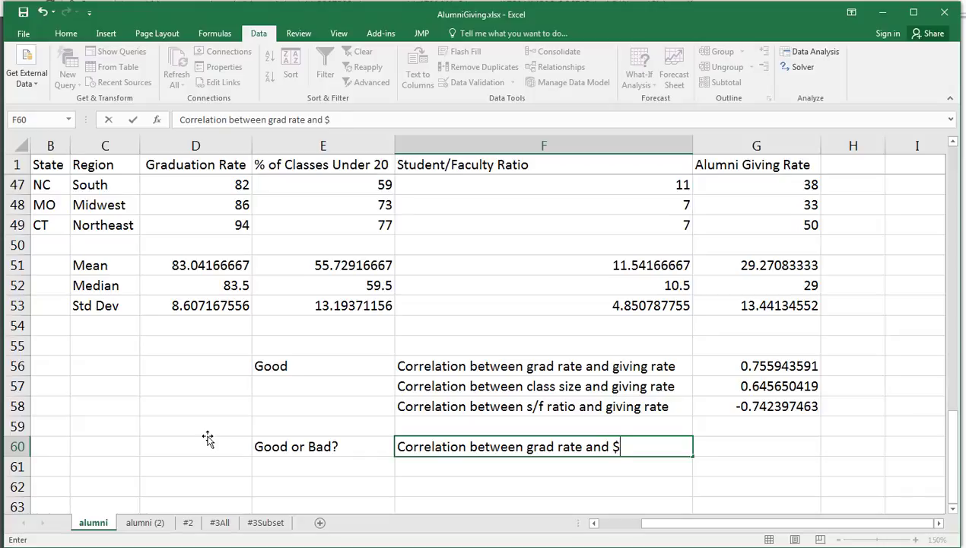
key("BackSpace")
type("%")
key("BackSpace")
type("class size")
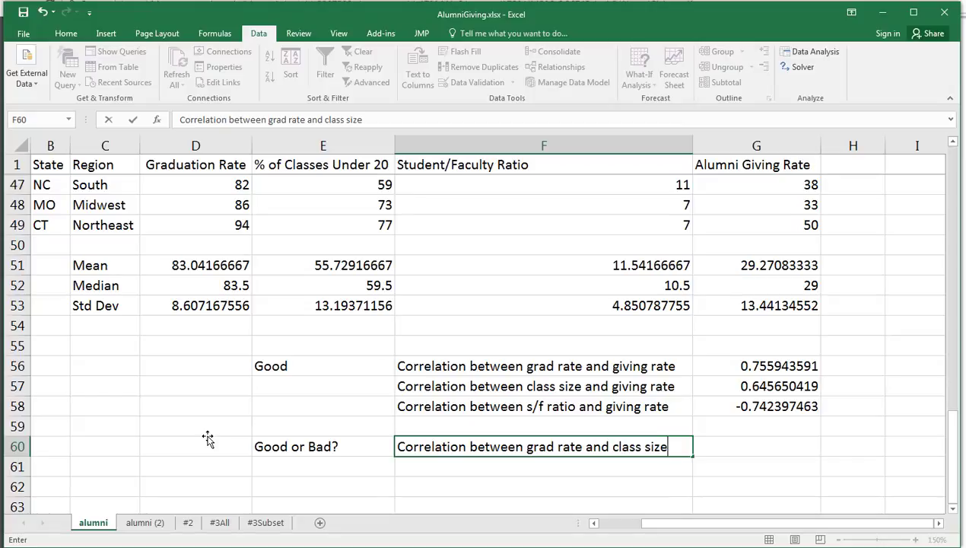
key("Return")
- Enter the label "Correlation between grad rate and s/f ratio" in cell F61
key("Right")
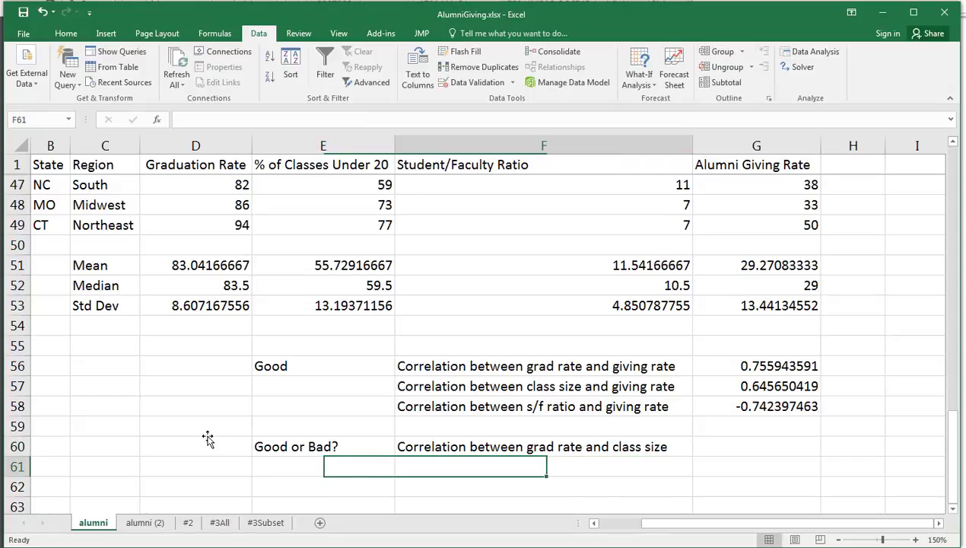
type("Correlation ae")
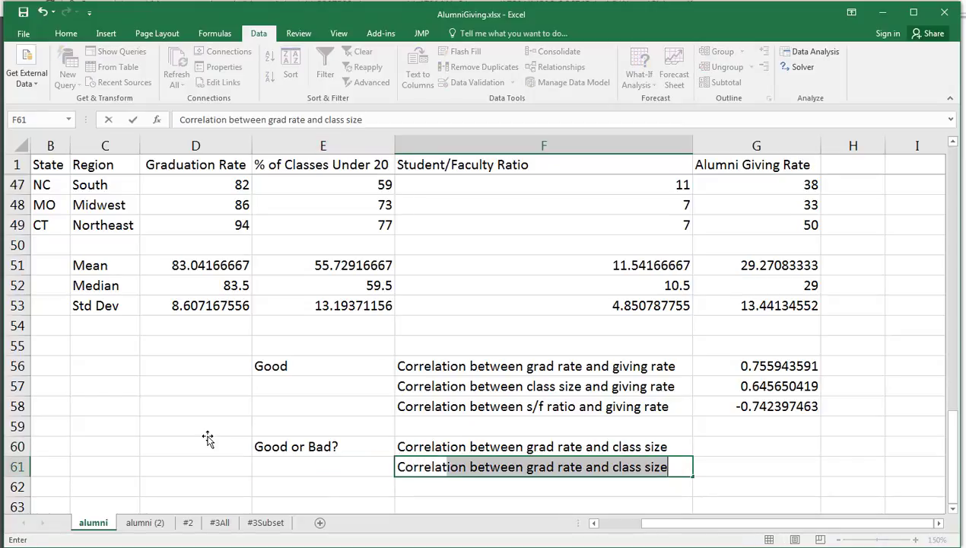
key("BackSpace")
key("BackSpace")
type("betw")
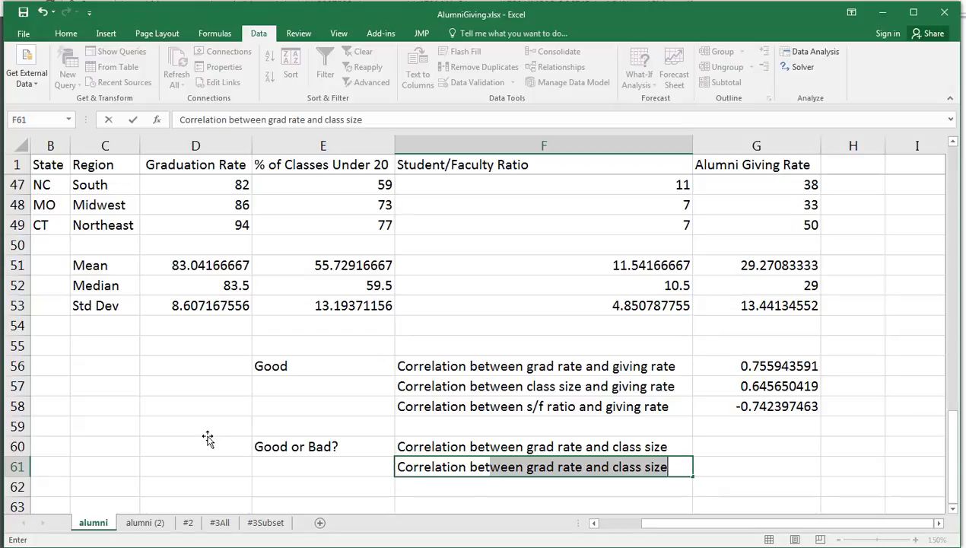
type("een grad r")
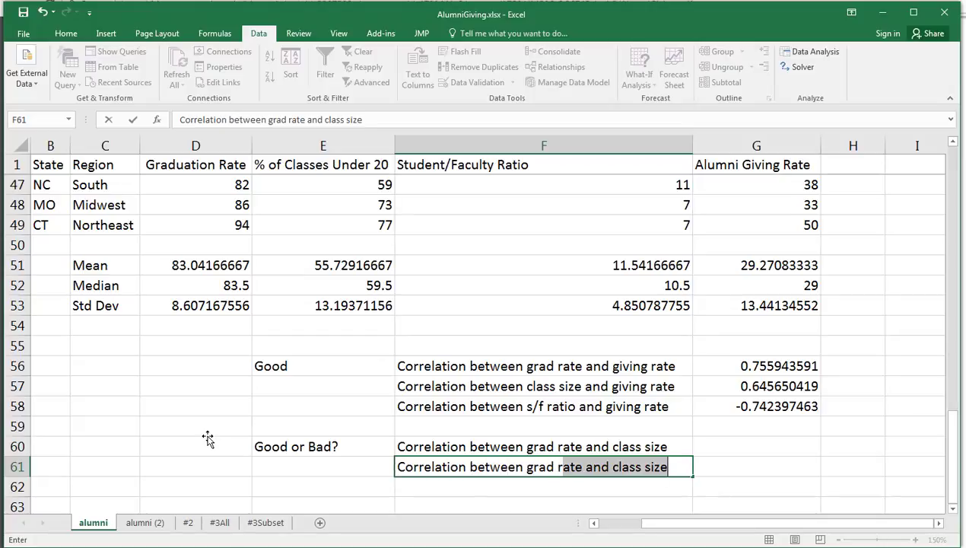
type("ate and ")
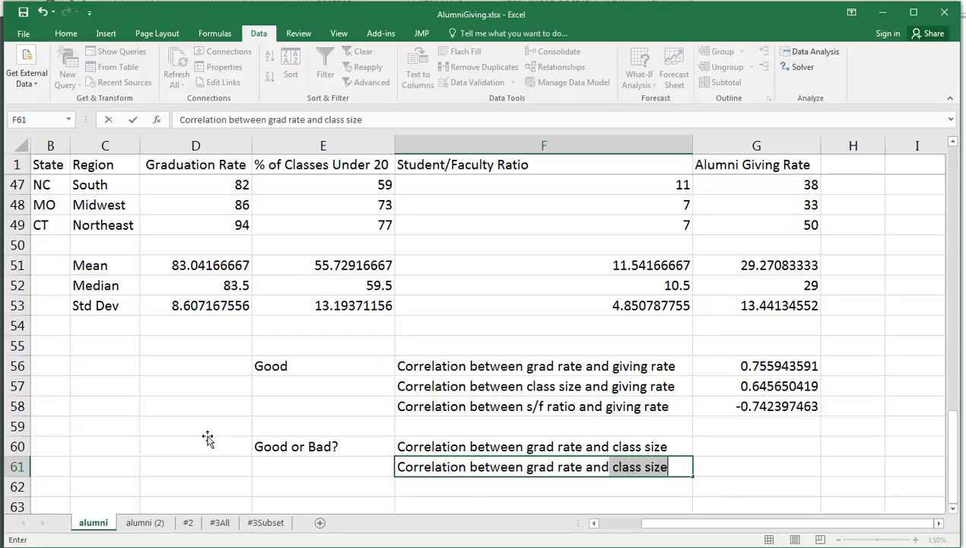
type("sf")
key("BackSpace")
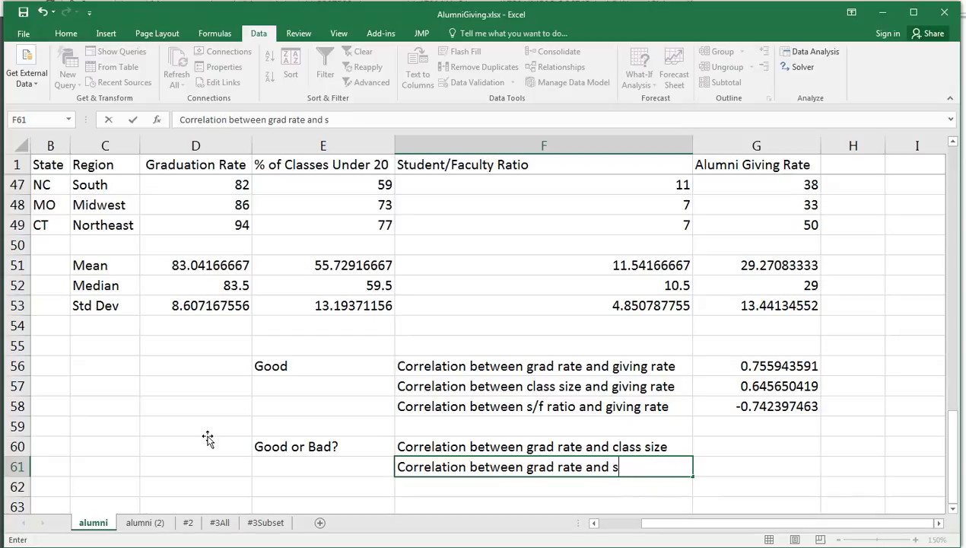
type("f")
key("BackSpace")
type("/f ratio")
key("Return")
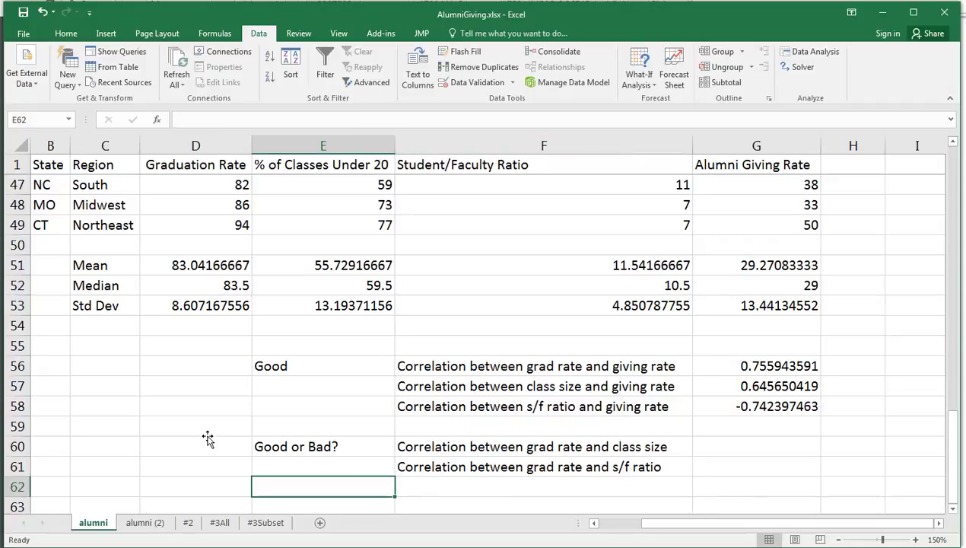
- Enter the label "Correlation between class size and s/f ratio" in cell F62
key("Tab")
type("Corre")
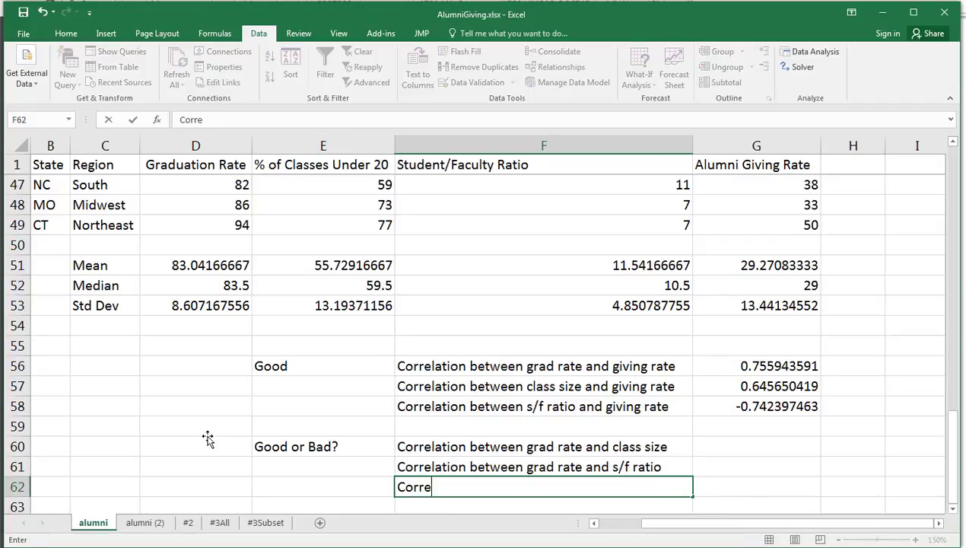
type("lation between ")
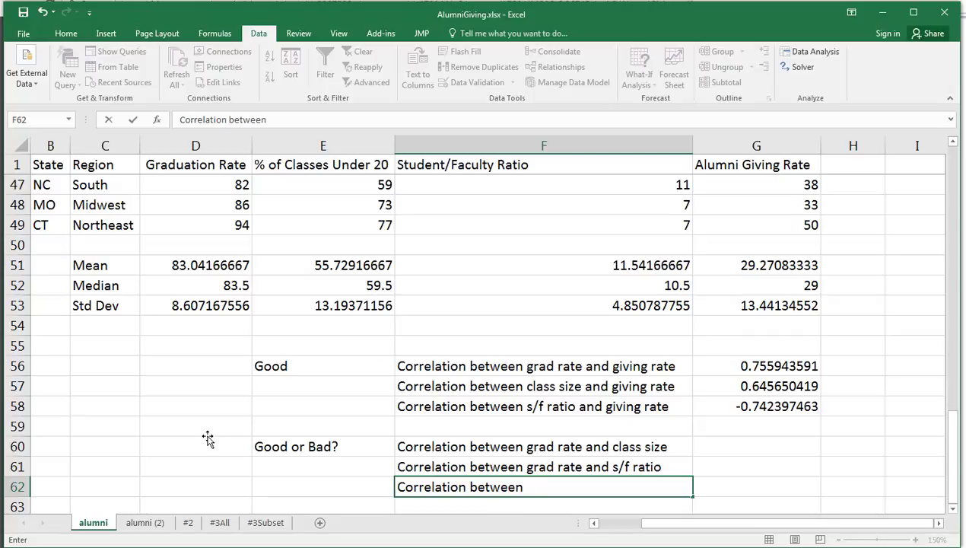
type("class siz")
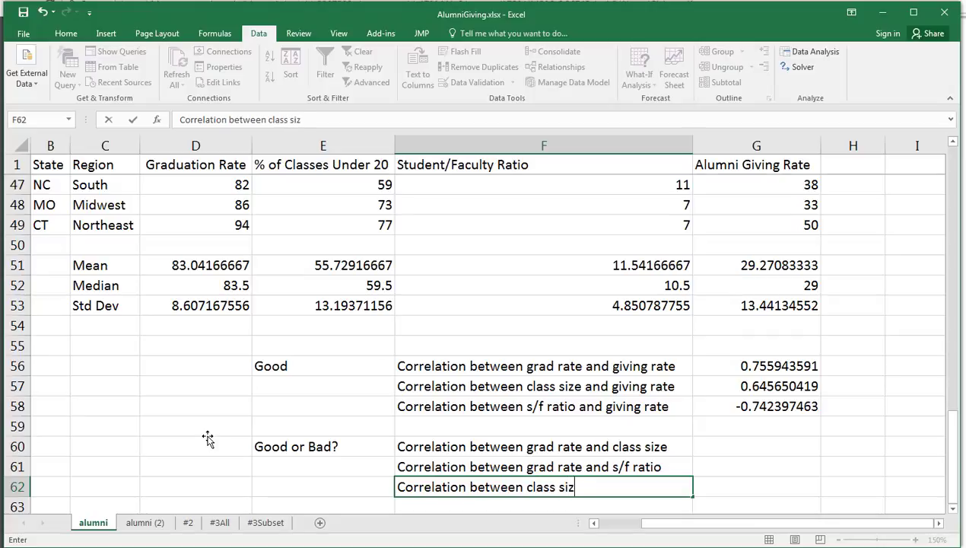
type("e and s/f ")
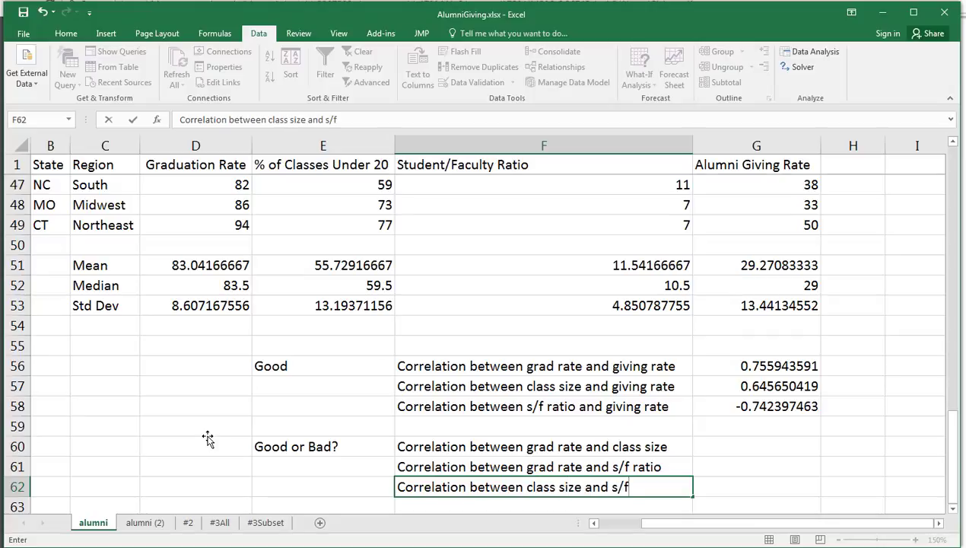
type("ratio")
key("Return")
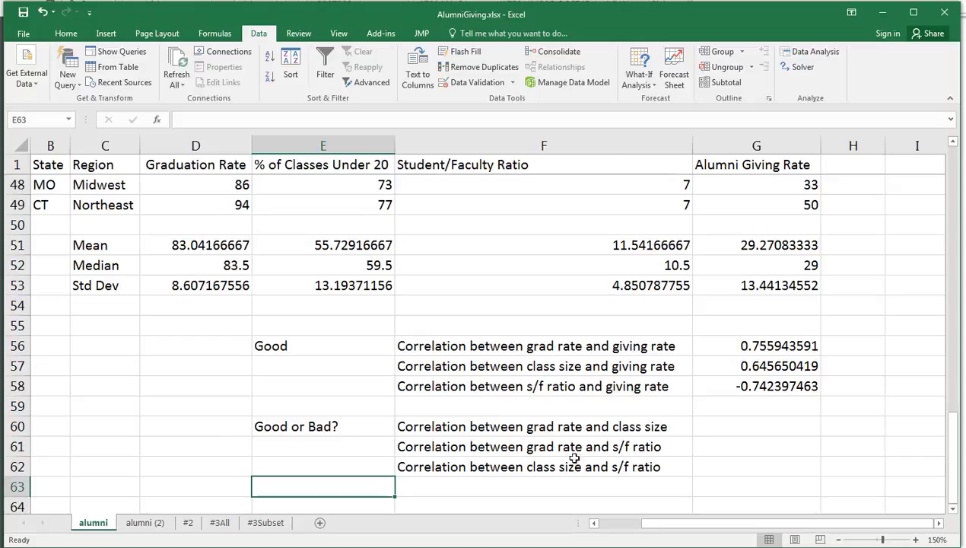
- Calculate the correlation between graduation rate and class size in cell G60 with =CORREL(D2:D49,E2:E49)
left_click(723, 431)
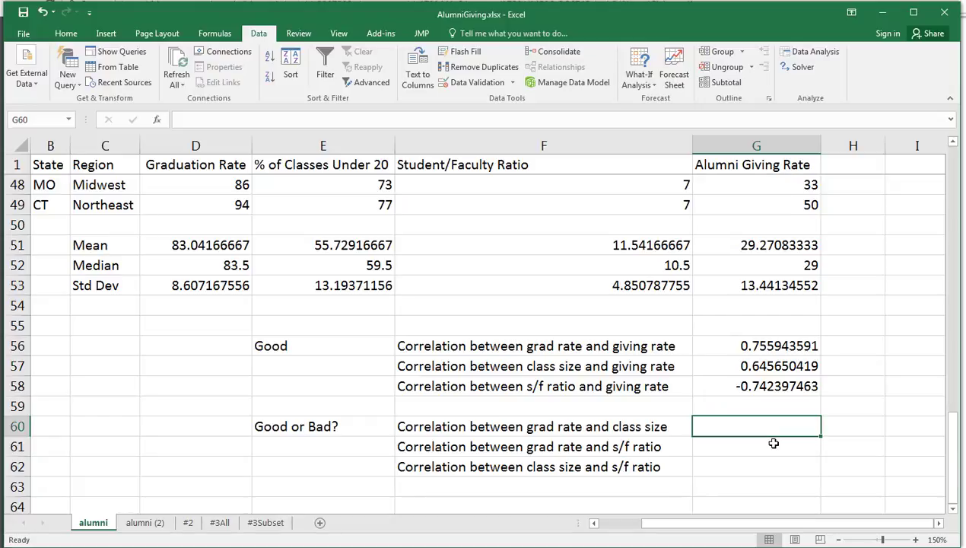
type("=cor")
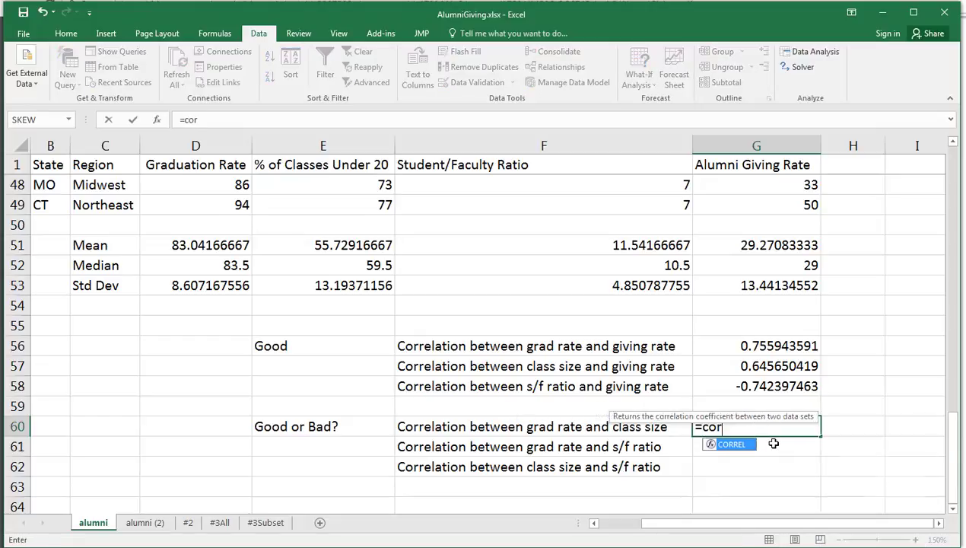
type("rel(")
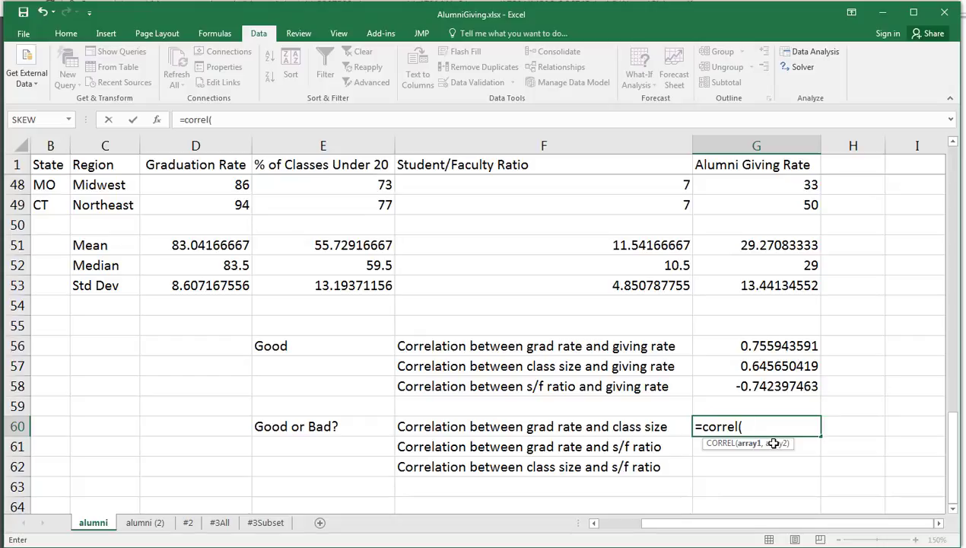
type("d")
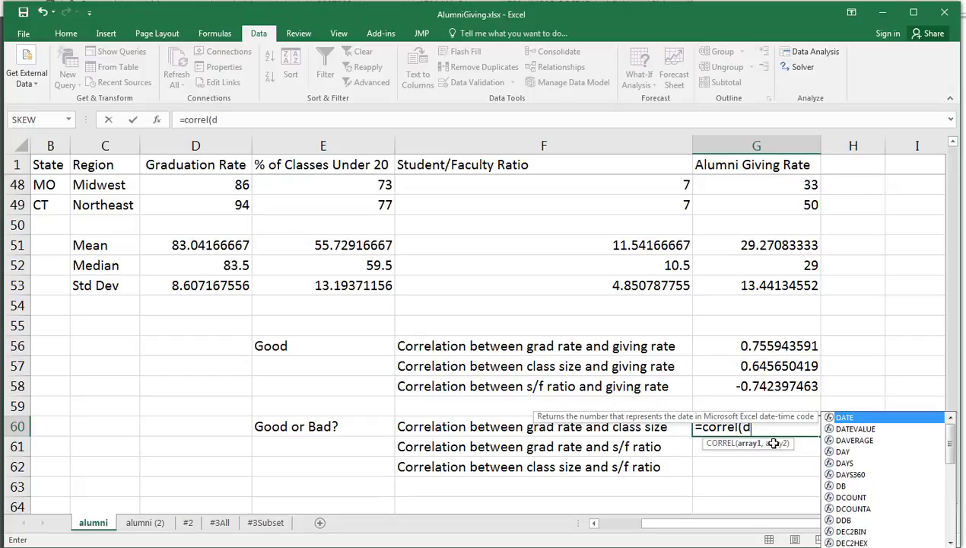
type("2:d49,")
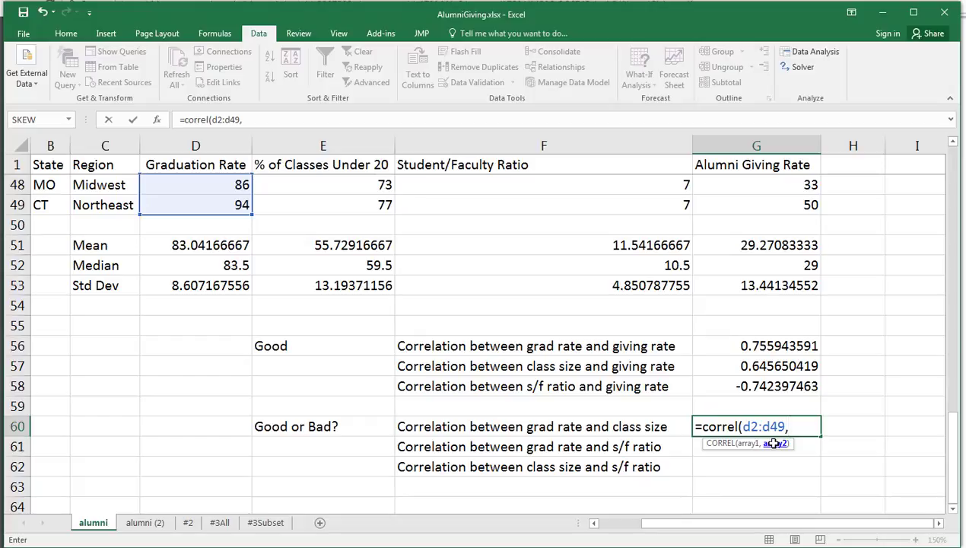
type("e2")
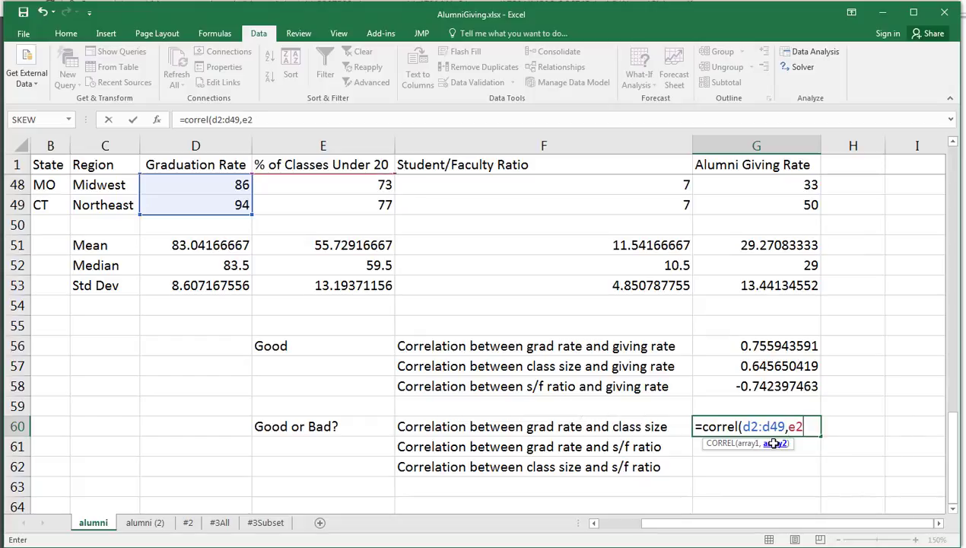
type(":e49")
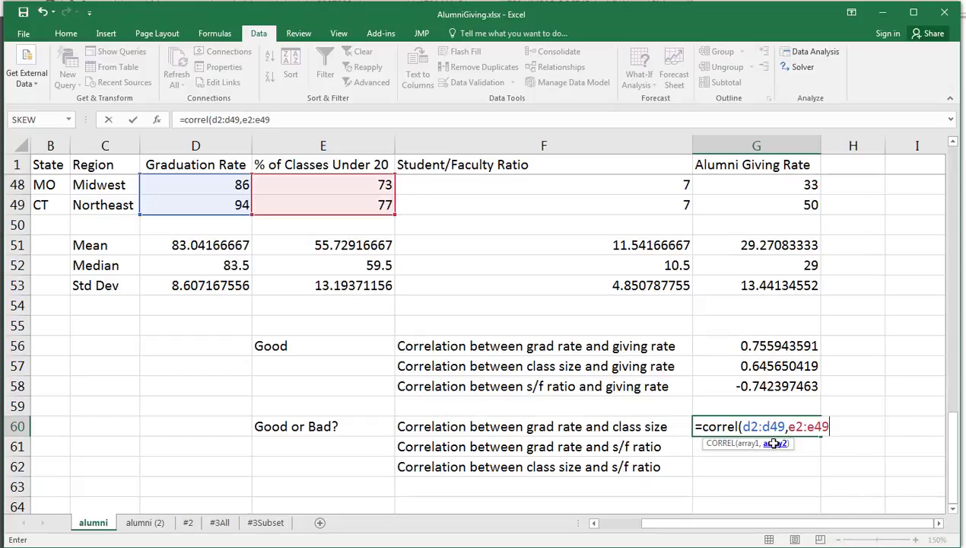
type(")")
key("Return")
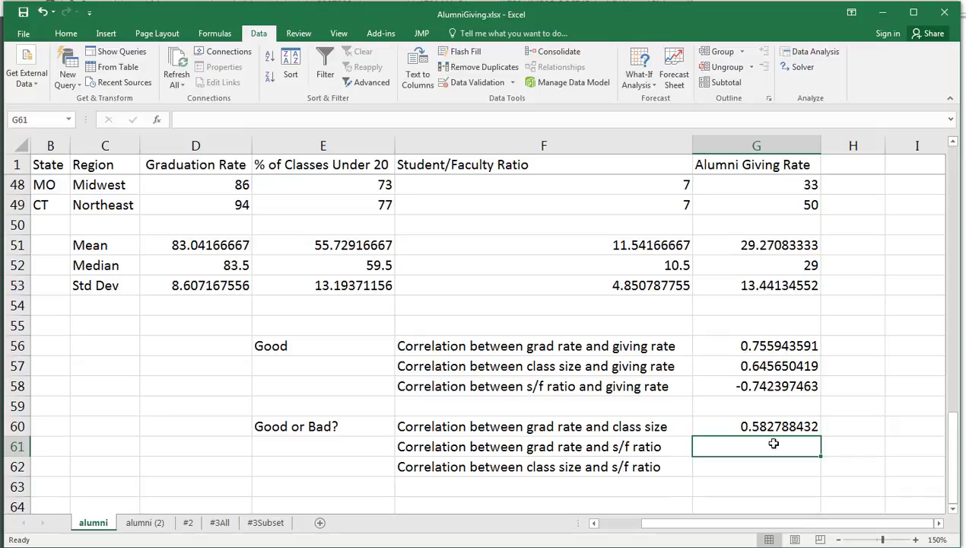
- Calculate the correlation between graduation rate and student/faculty ratio in cell G61 with =CORREL(D2:D49,F2:F49)
type("=correl")
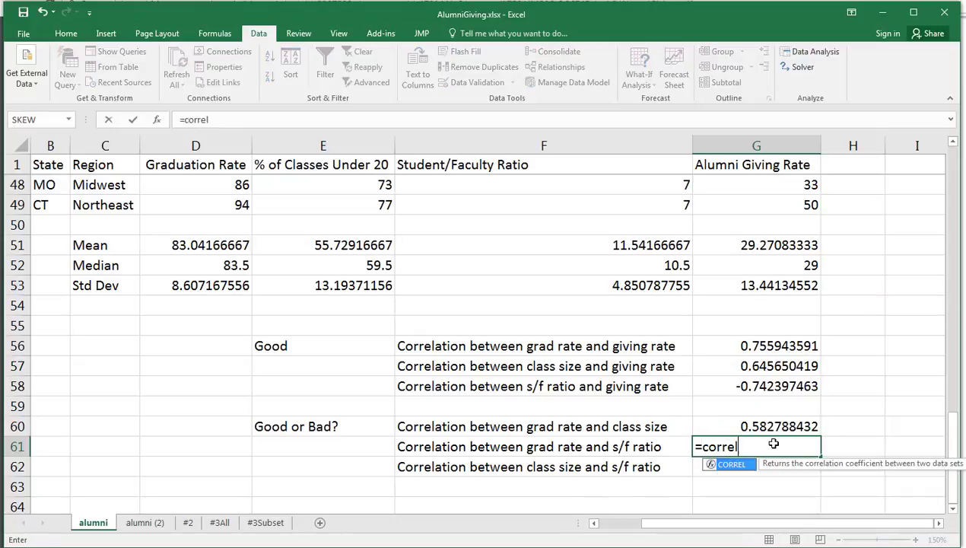
type("(")
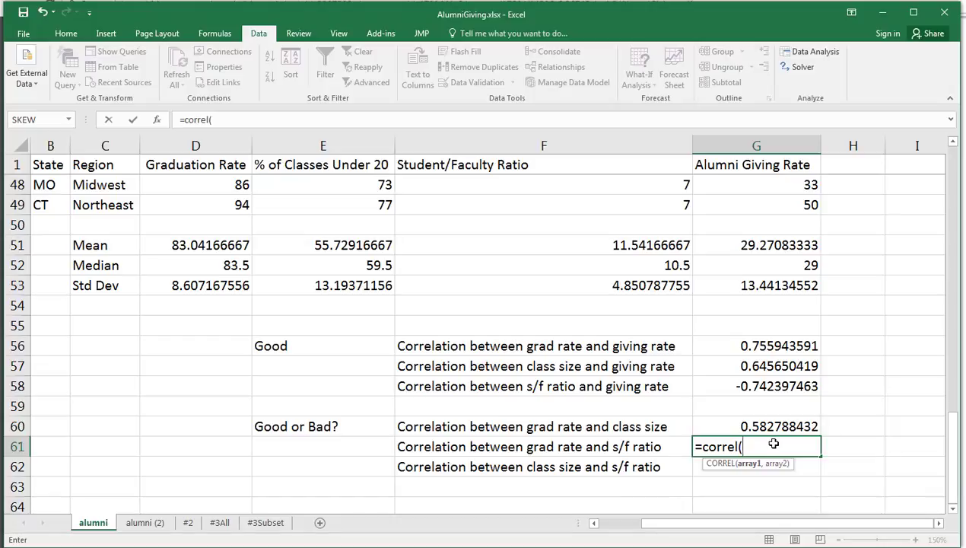
type("d2:d")
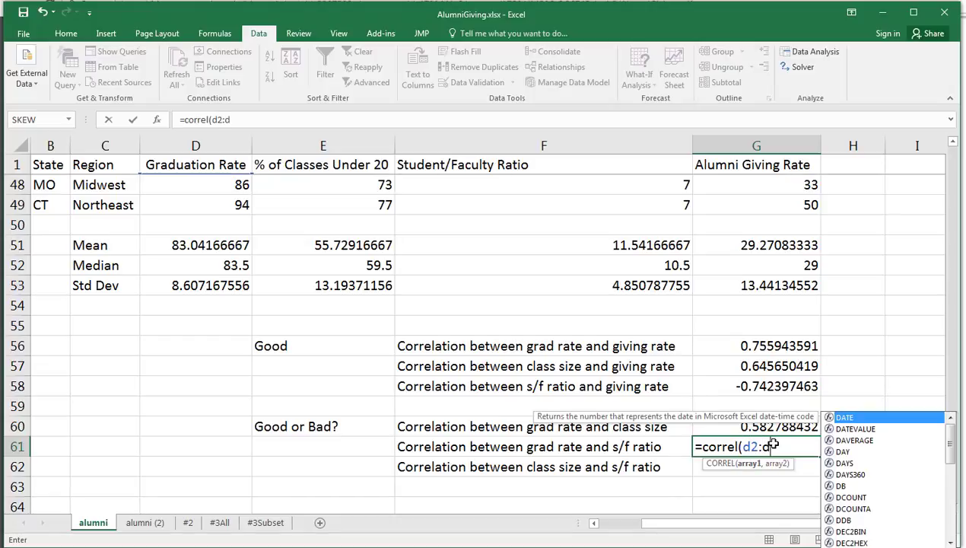
type("49,")
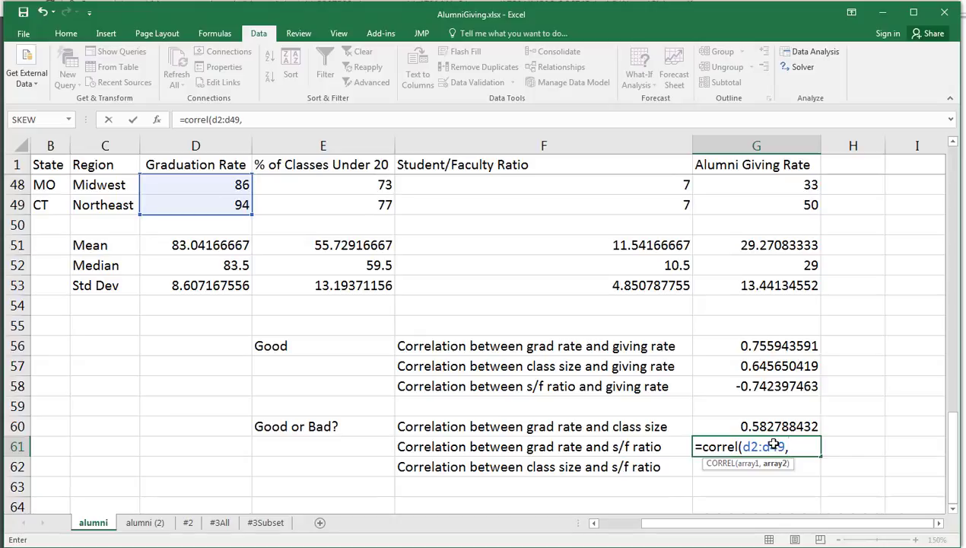
type("f2:")
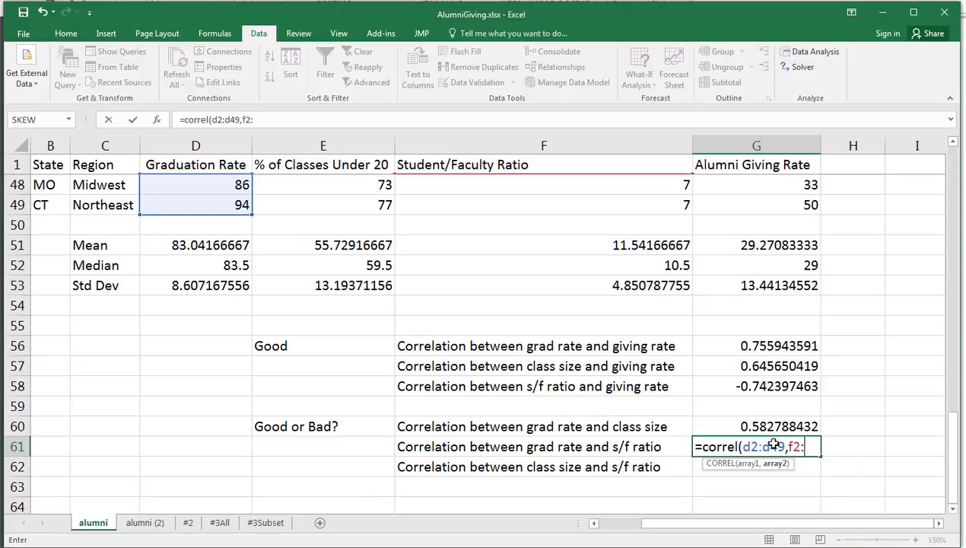
type("f49)")
key("Return")
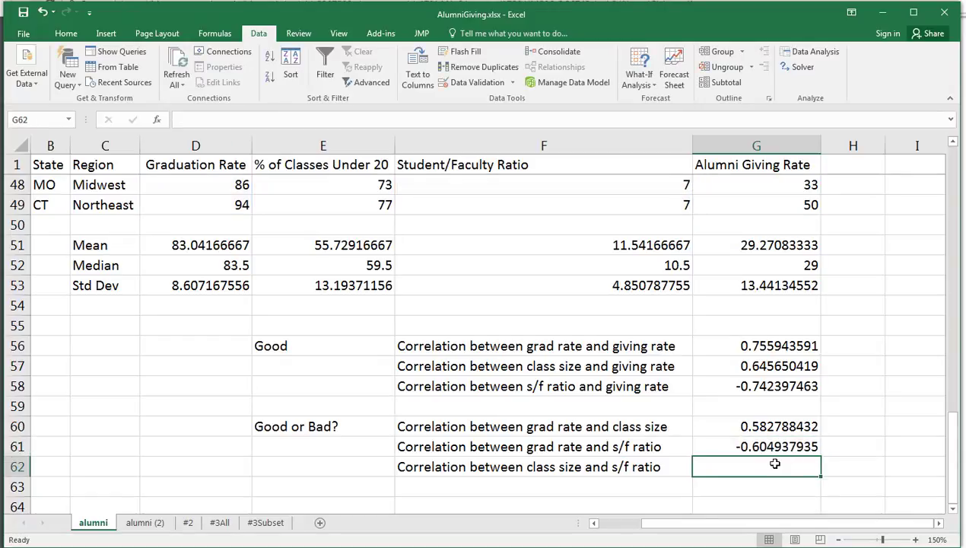
- Calculate the correlation between class size and student/faculty ratio in cell G62 with =CORREL(E2:E49, F2:F49)
type("=")
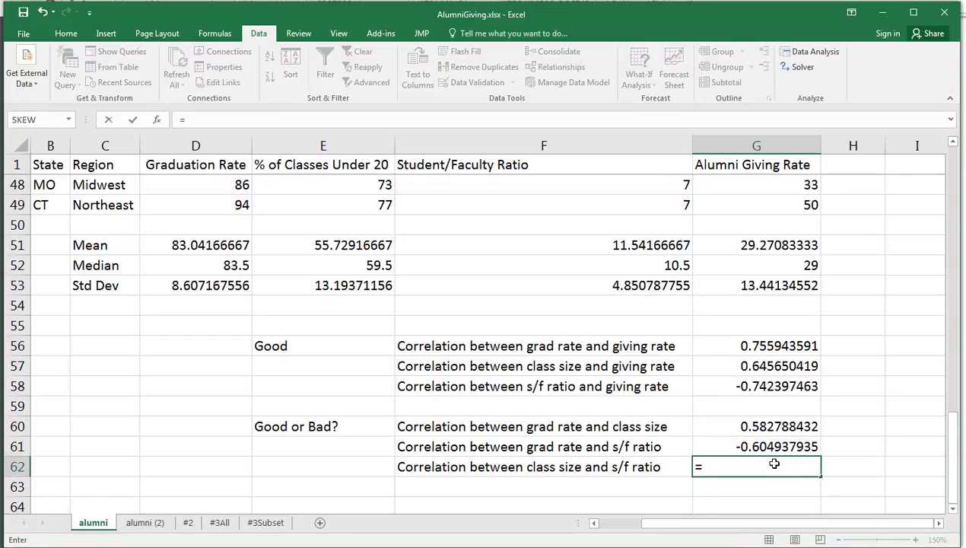
type("correl(")
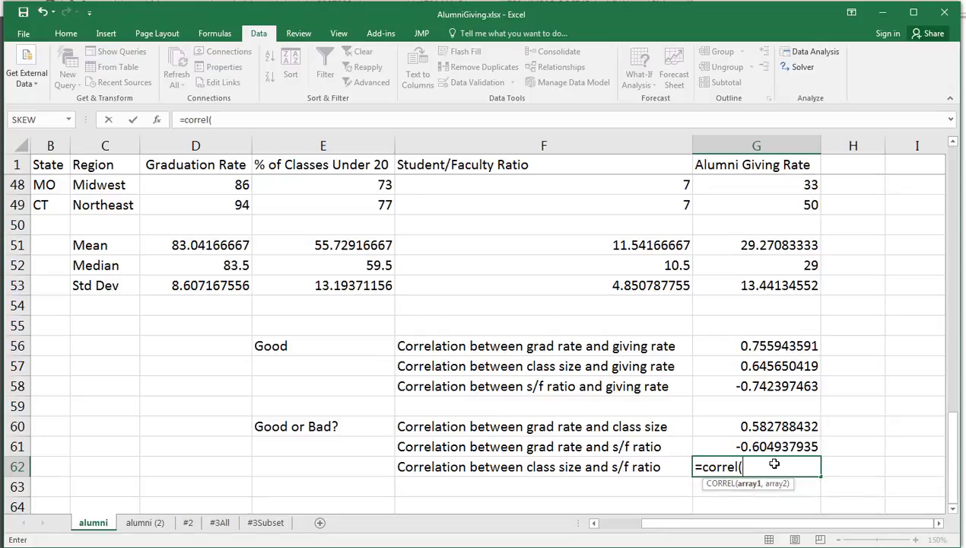
type("e2")
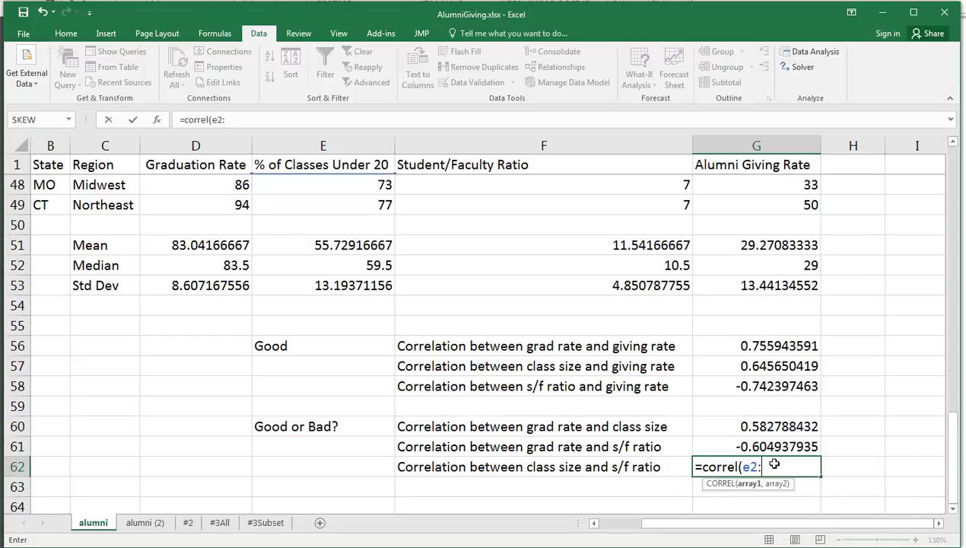
type(":e49,")
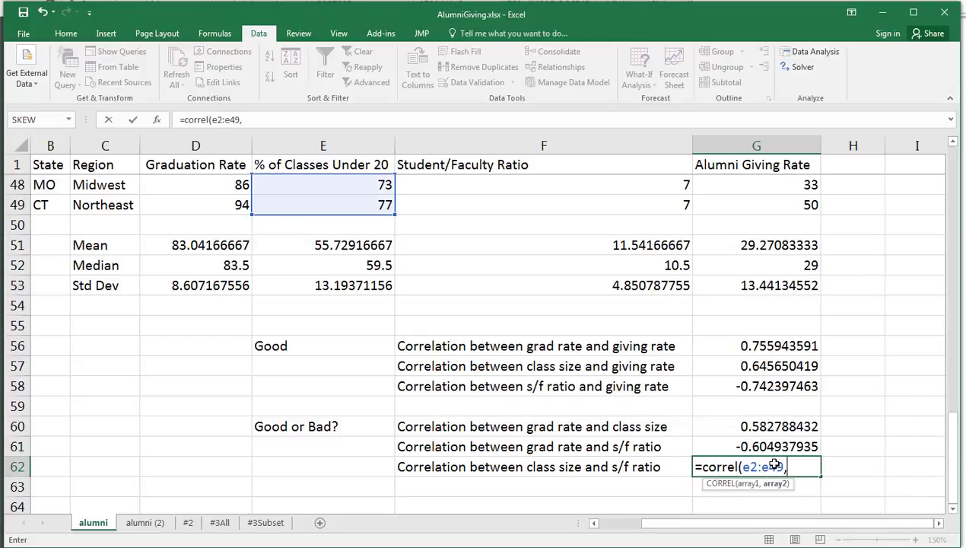
type(" f2")
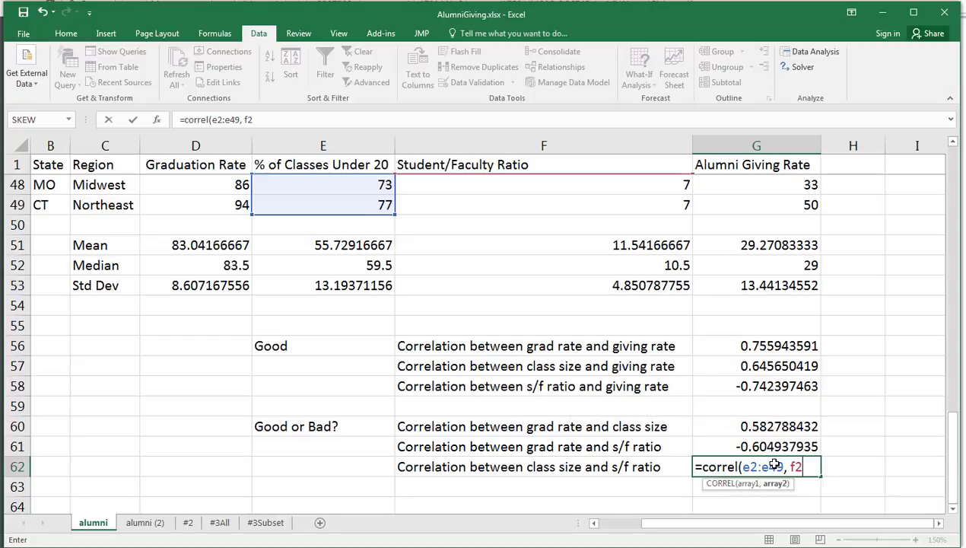
type(":f49")
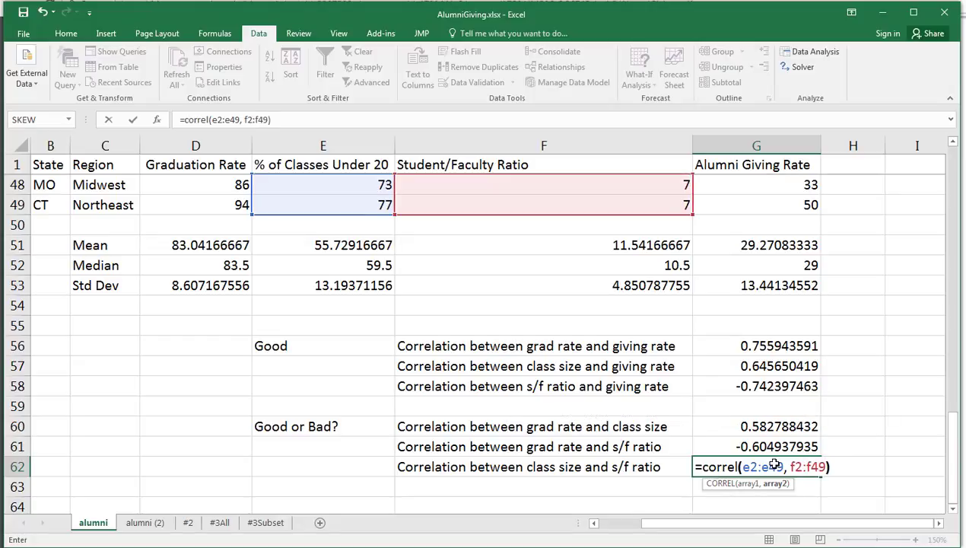
key("Return")
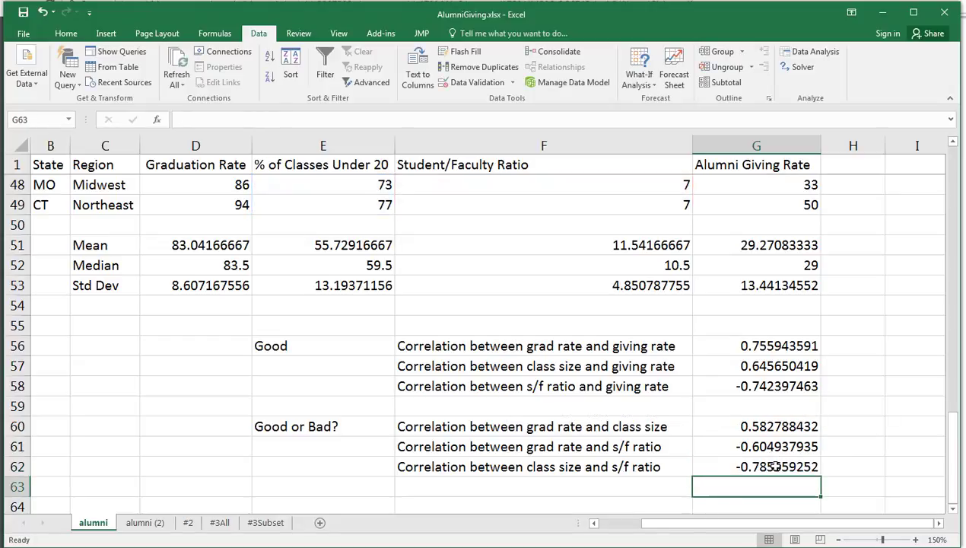
- Examine the class size and s/f ratio correlation in row 62 against the two grad rate correlations in G60:G61
left_click(770, 461)
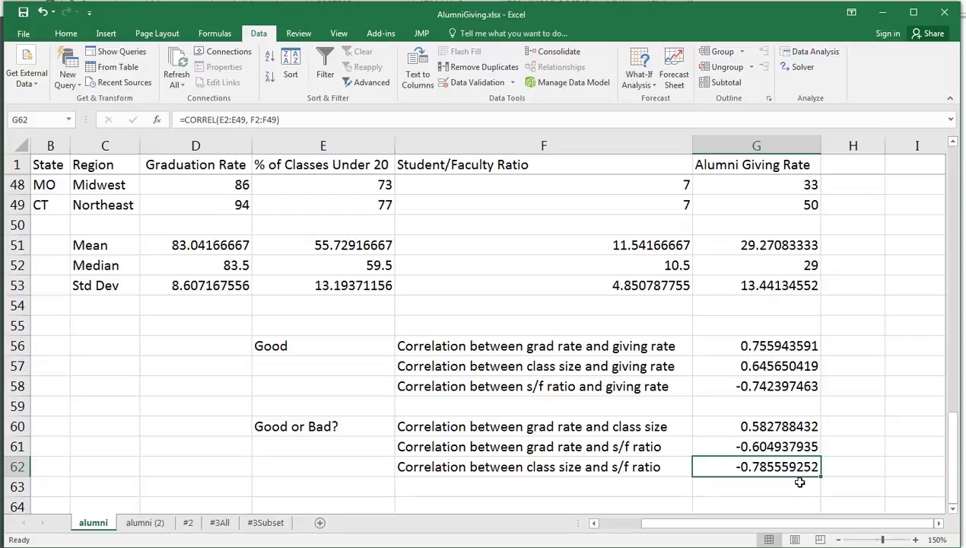
left_click(475, 470)
left_click_drag(600, 470, 726, 480)
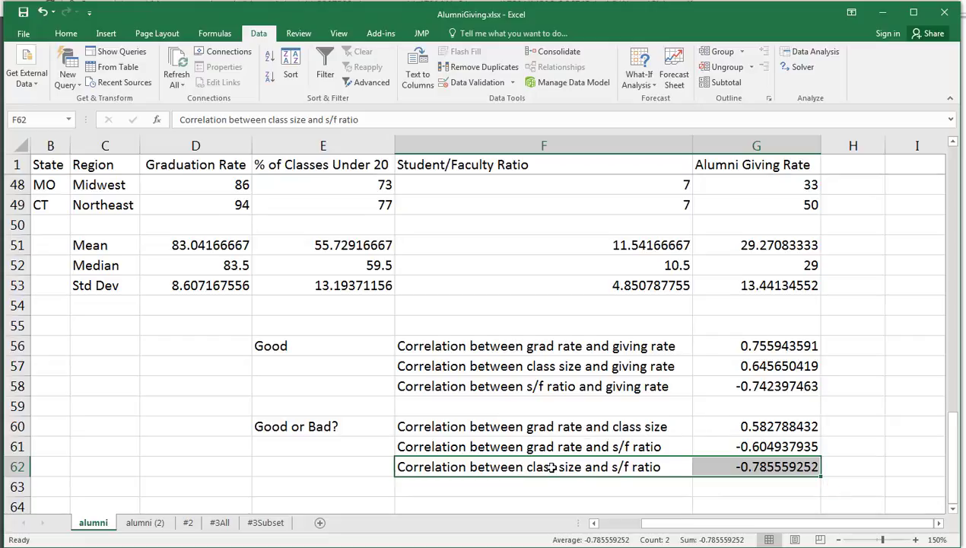
left_click(776, 472)
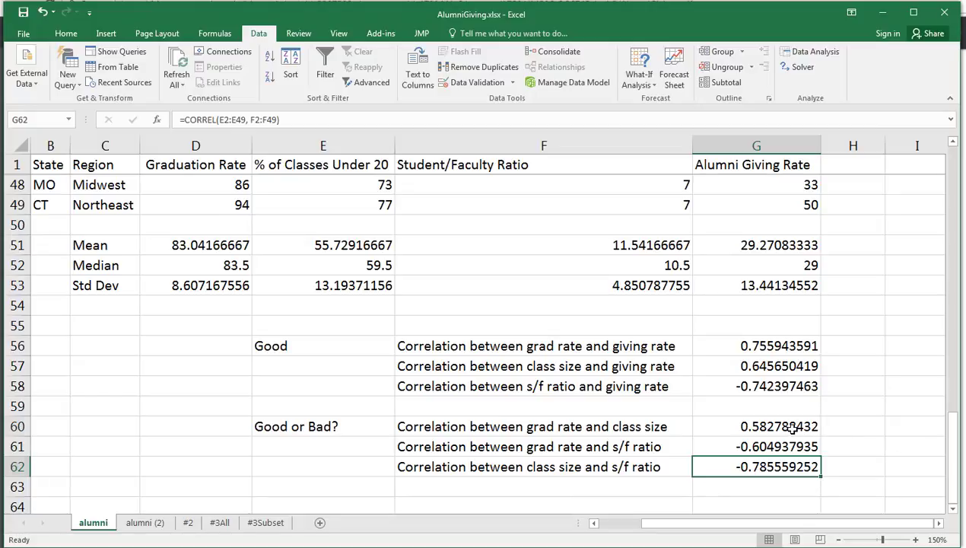
left_click_drag(790, 426, 791, 440)
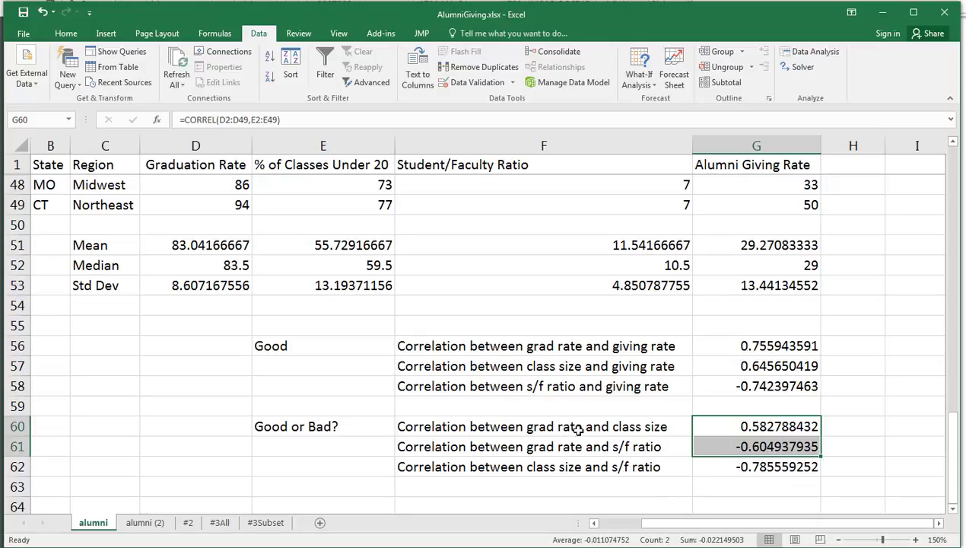
- Compare the independent-variable correlations on the alumni sheet with the regression outputs on the #3Subset and #3All sheets
left_click(269, 524)
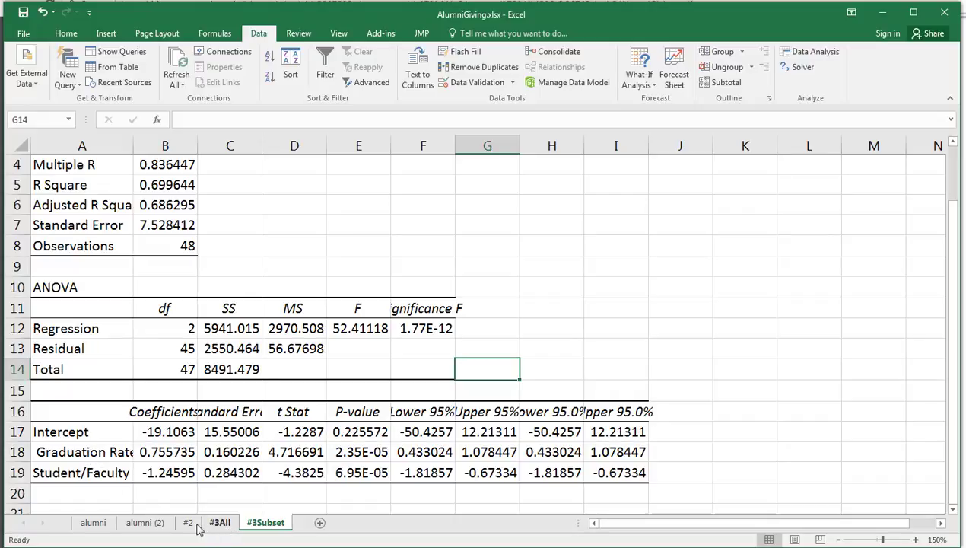
left_click(93, 523)
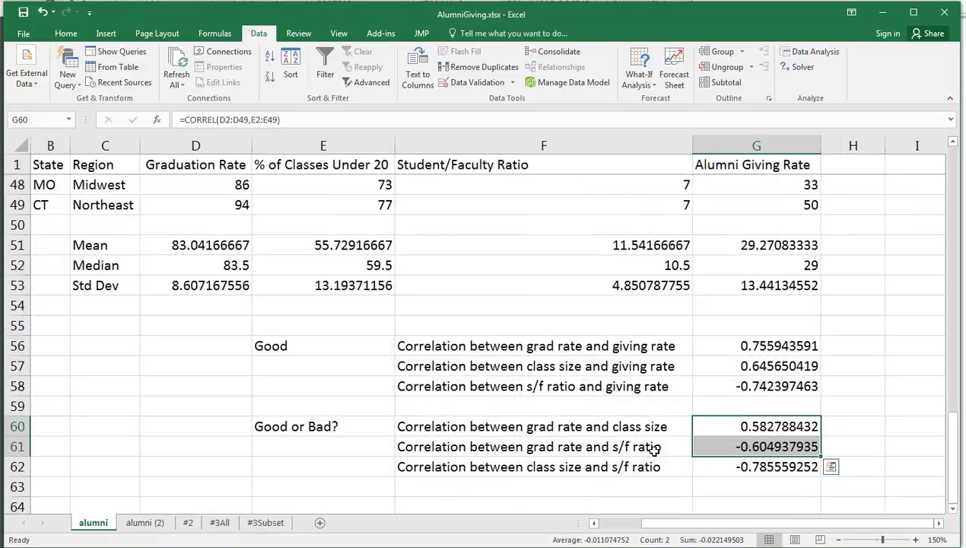
left_click(726, 446)
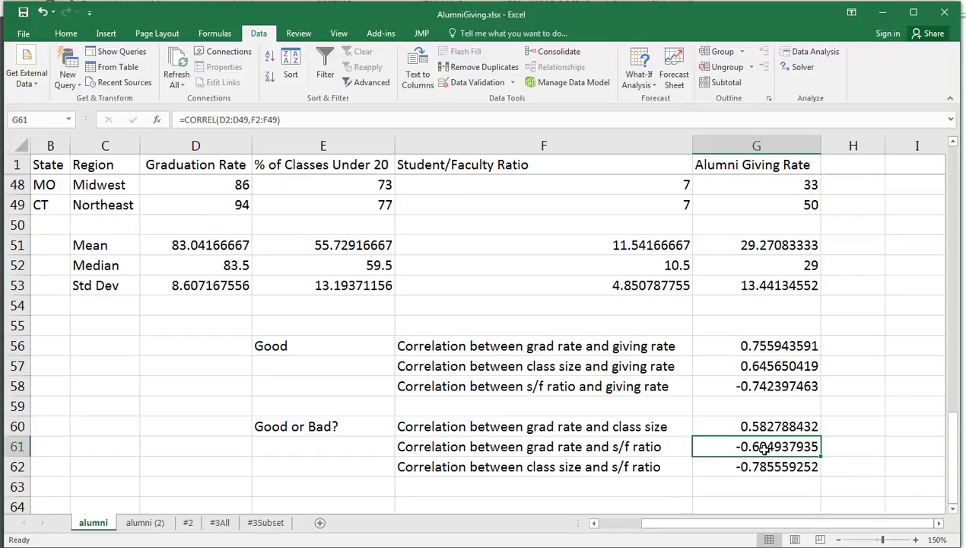
left_click(577, 446)
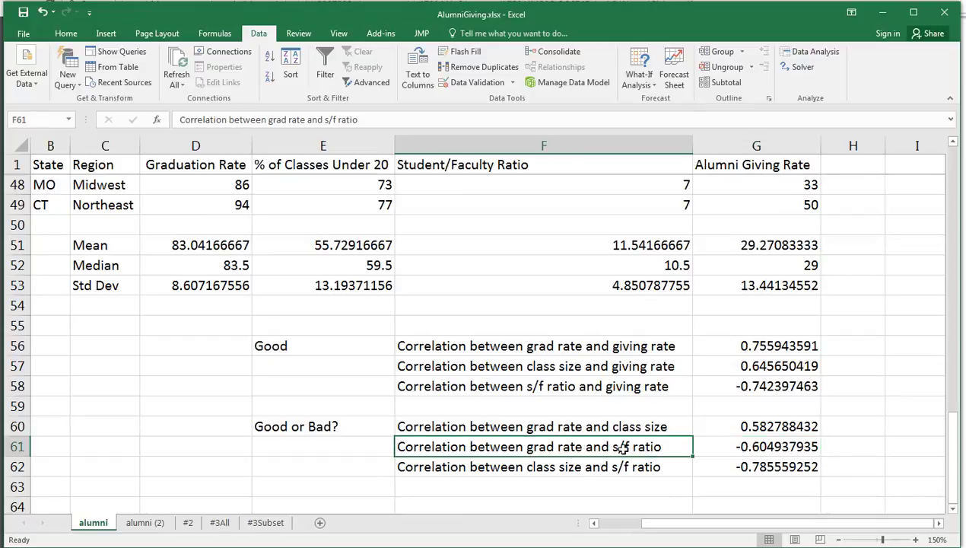
left_click(263, 525)
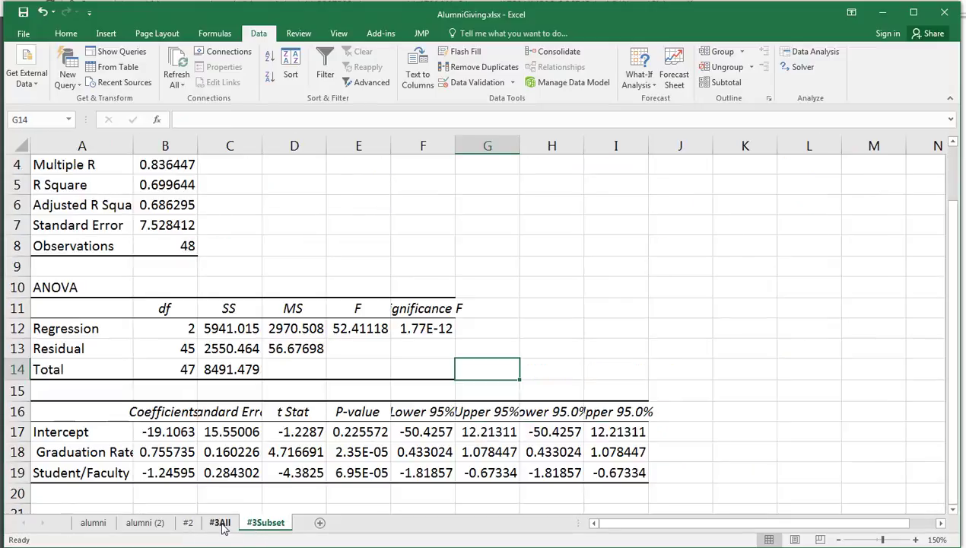
left_click(221, 524)
left_click(112, 525)
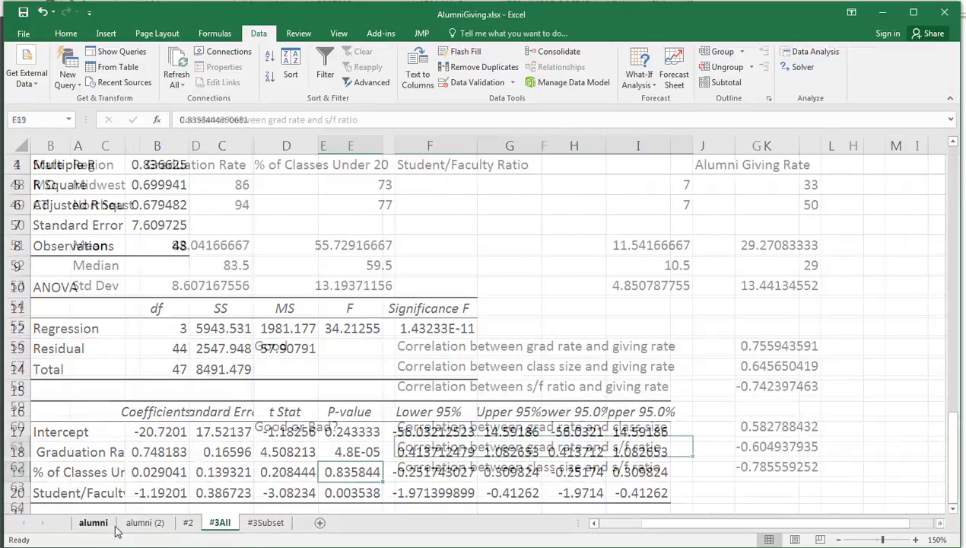
left_click(761, 467)
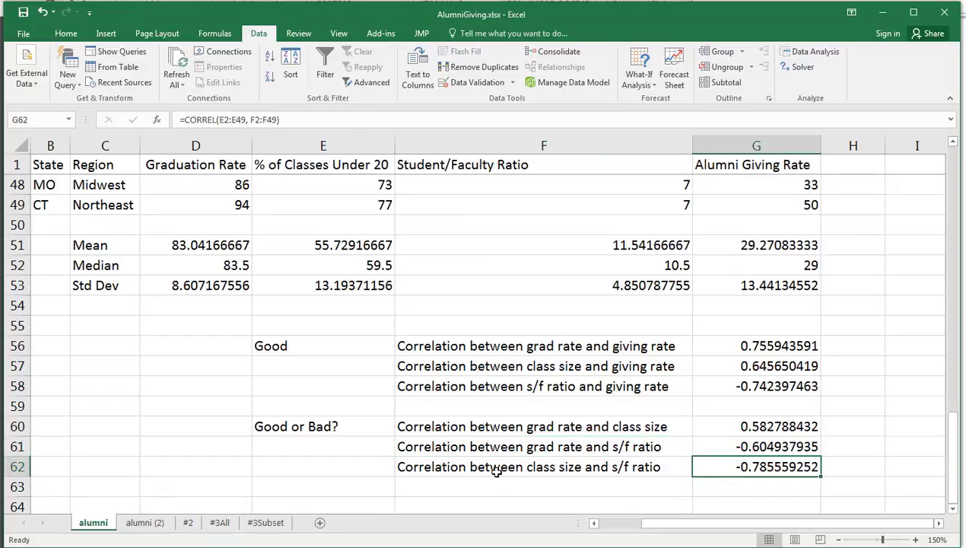
left_click_drag(478, 465, 737, 481)
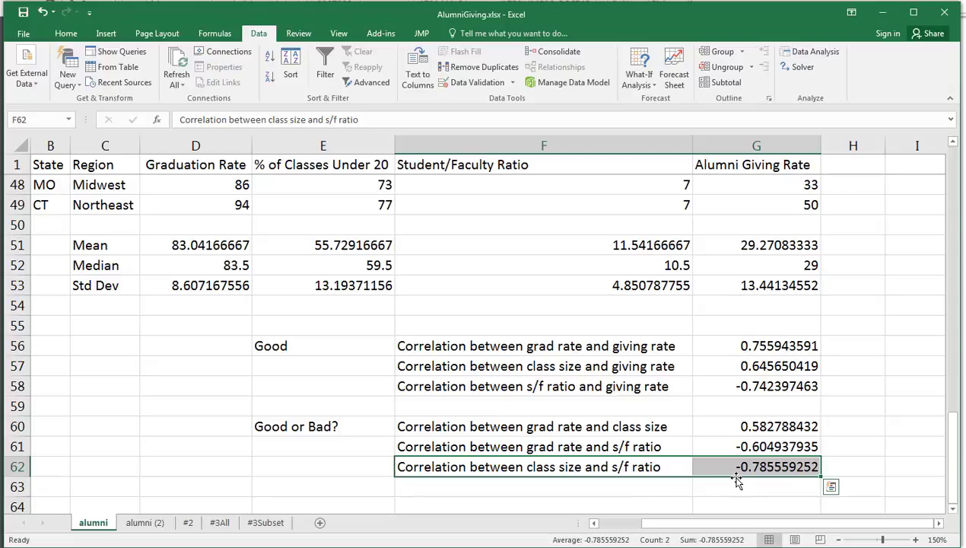
left_click(268, 523)
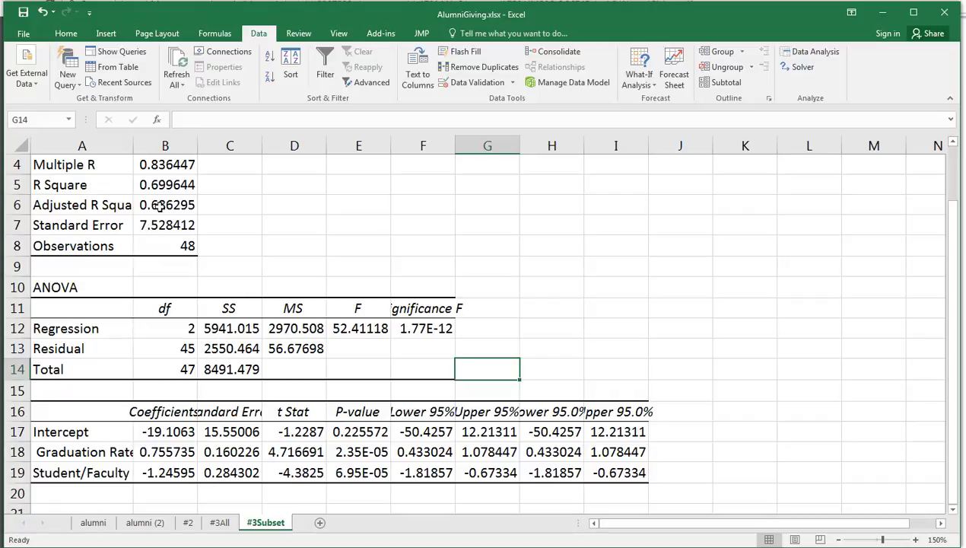
left_click(94, 522)
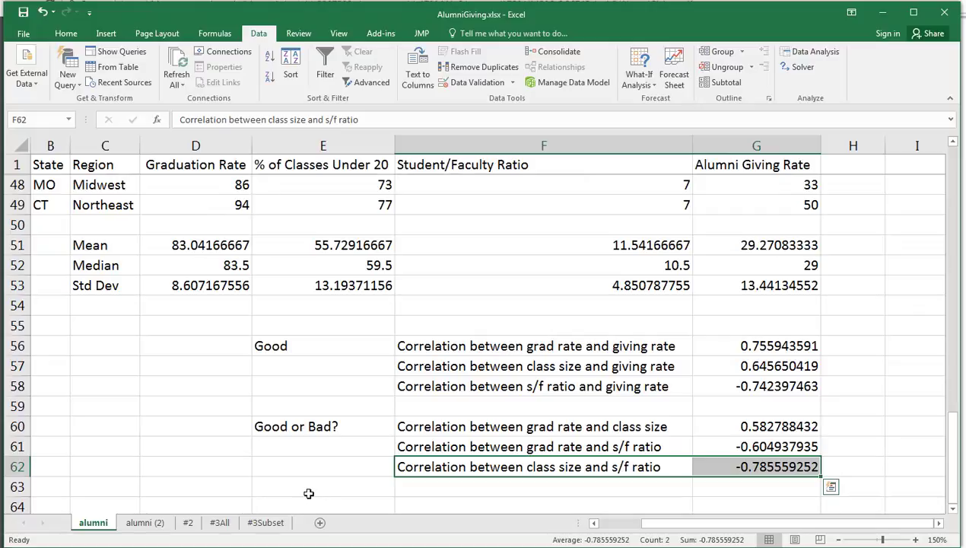
- Start a Regression analysis on the alumni sheet and set its Input Y Range to the alumni giving rates in $G$1:$G$49
left_click(255, 523)
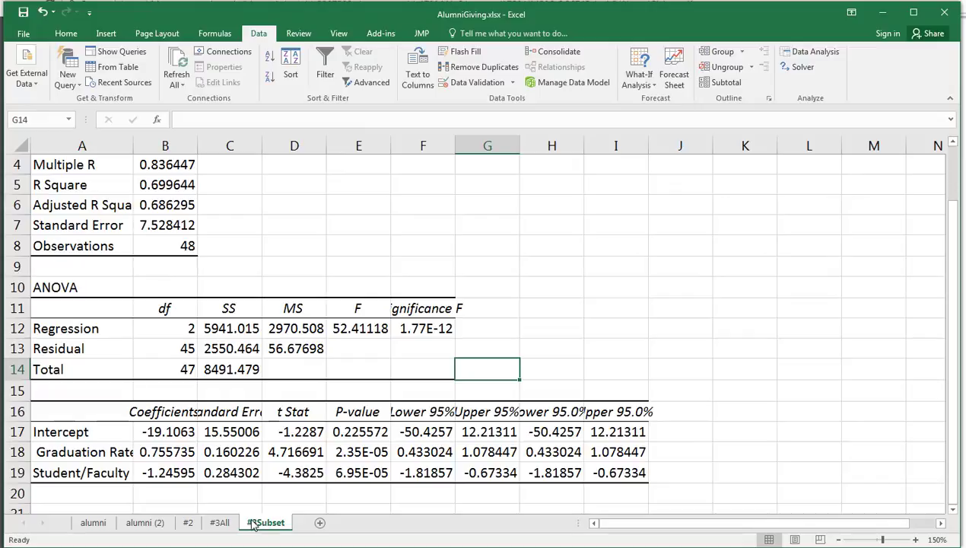
left_click(93, 523)
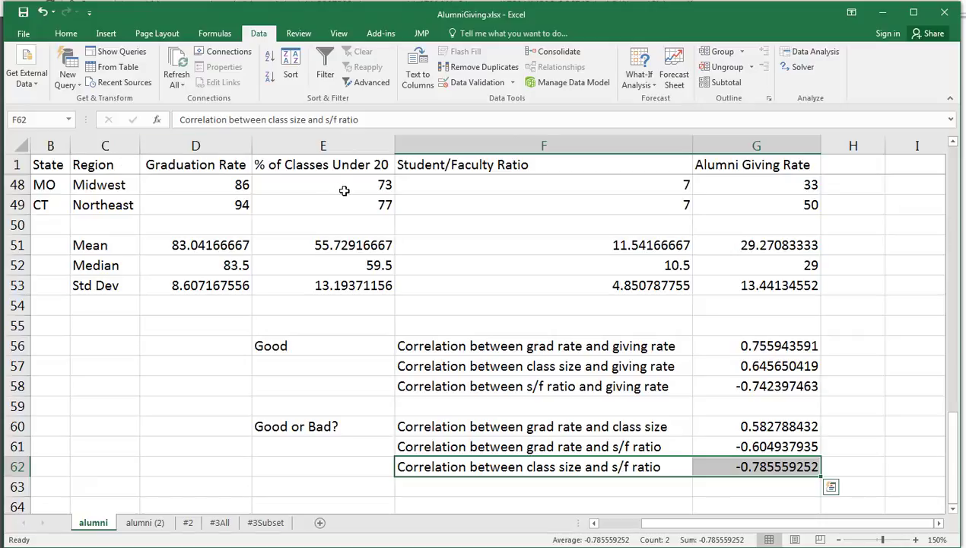
left_click(808, 52)
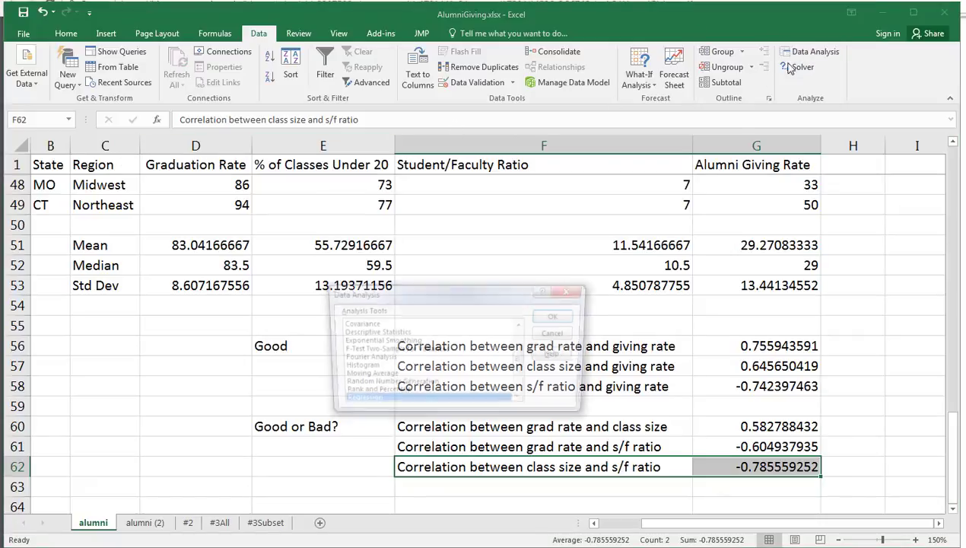
left_click(558, 316)
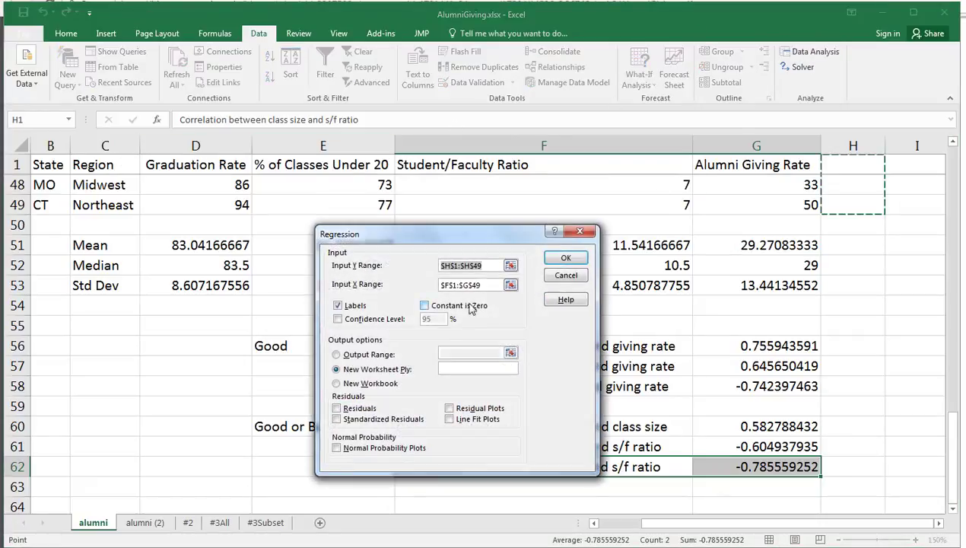
left_click(511, 266)
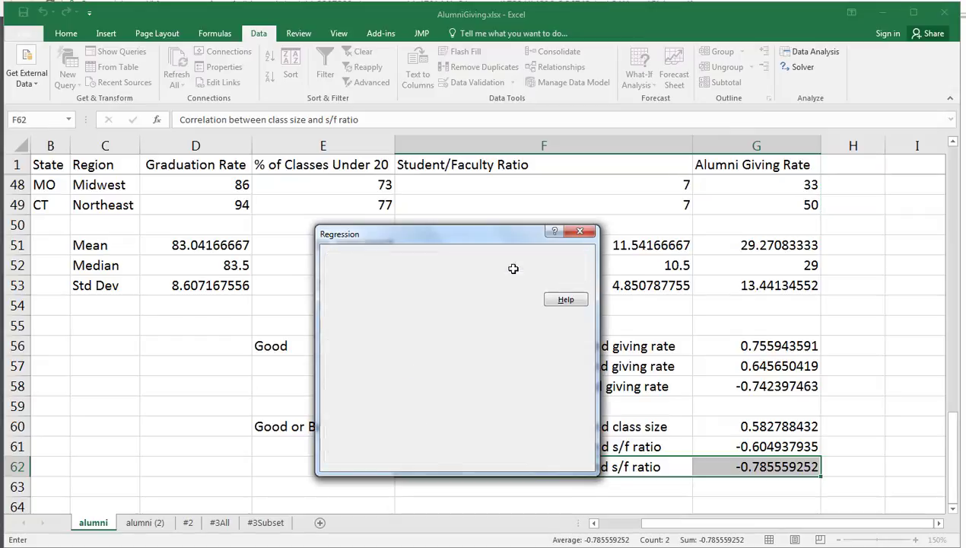
left_click_drag(755, 205, 757, 125)
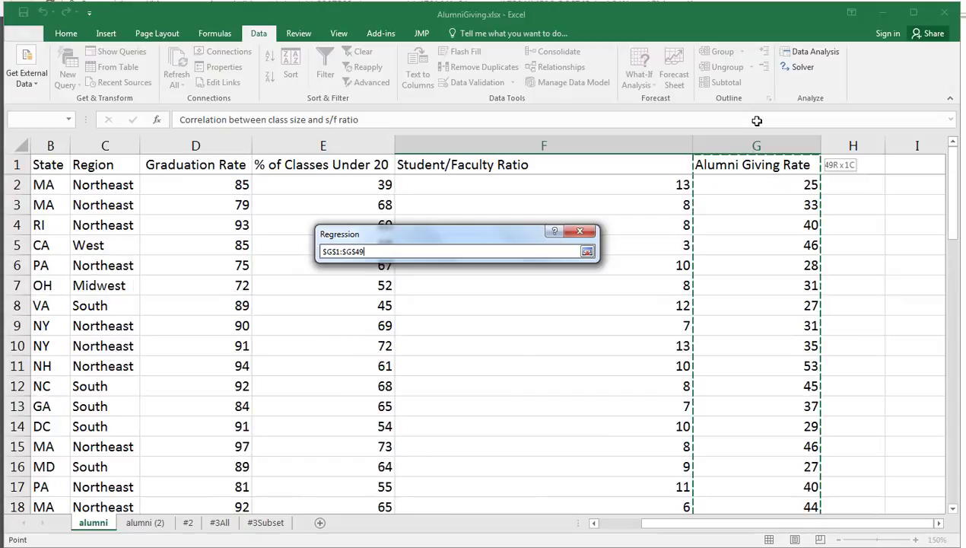
left_click(587, 251)
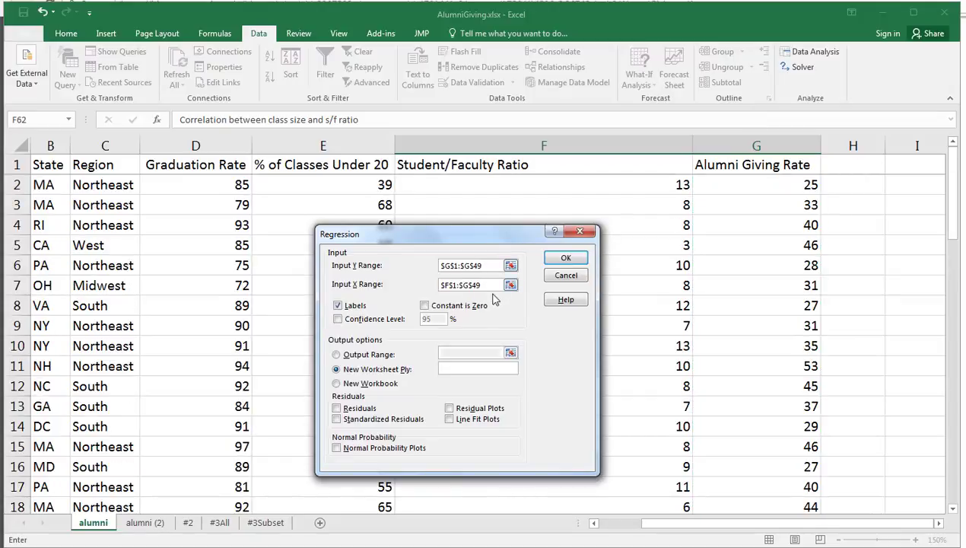
- Set the Input X Range to graduation rate and class size in $D$1:$E$49 and run the regression to a new worksheet
left_click(511, 284)
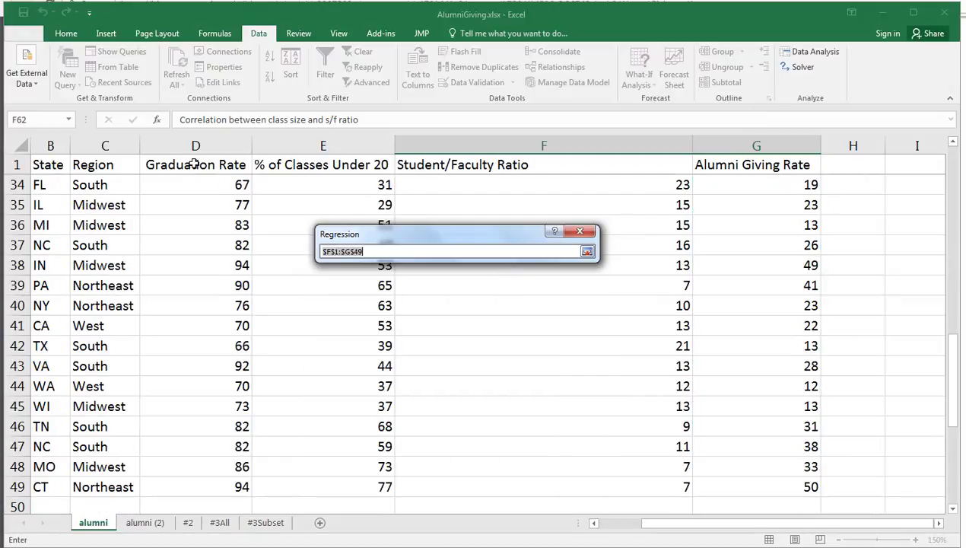
left_click_drag(194, 165, 367, 464)
left_click(586, 253)
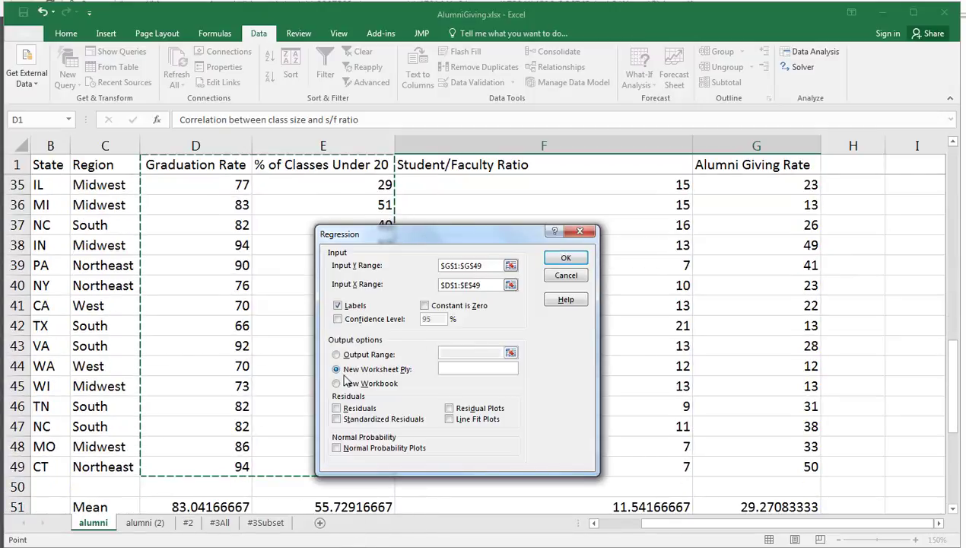
left_click(568, 259)
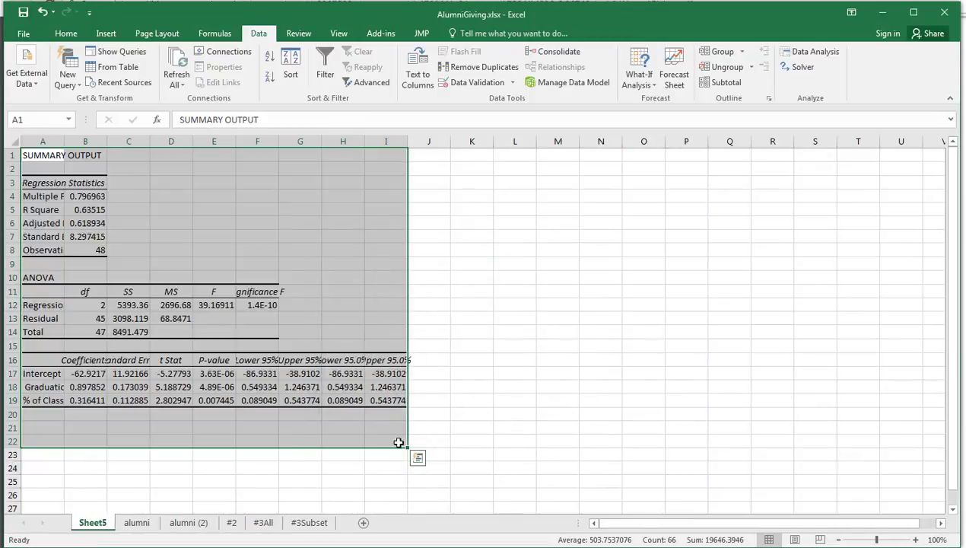
- Move the new regression output sheet to the end of the workbook, after #3Subset
left_click_drag(95, 524, 340, 523)
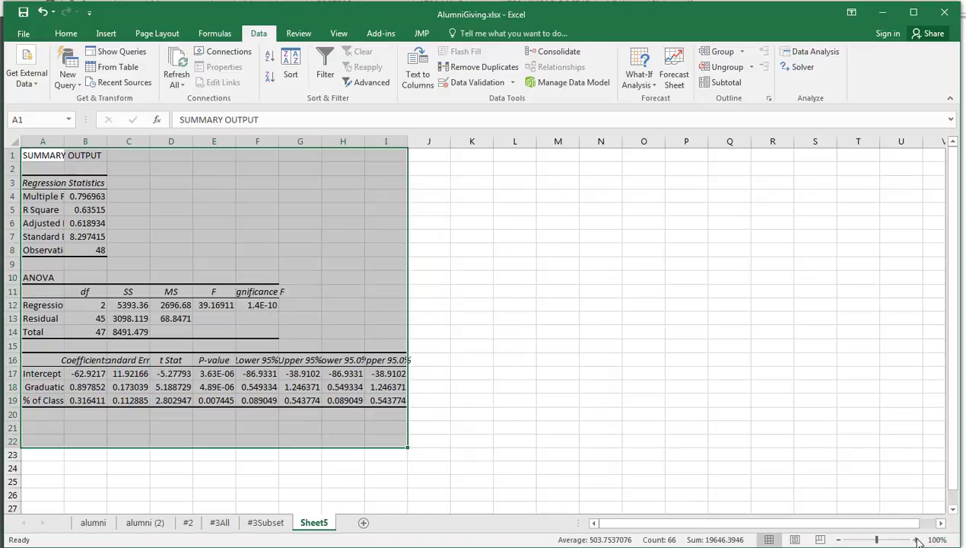
left_click(915, 540)
left_click(915, 539)
left_click(915, 539)
left_click(915, 539)
left_click(915, 539)
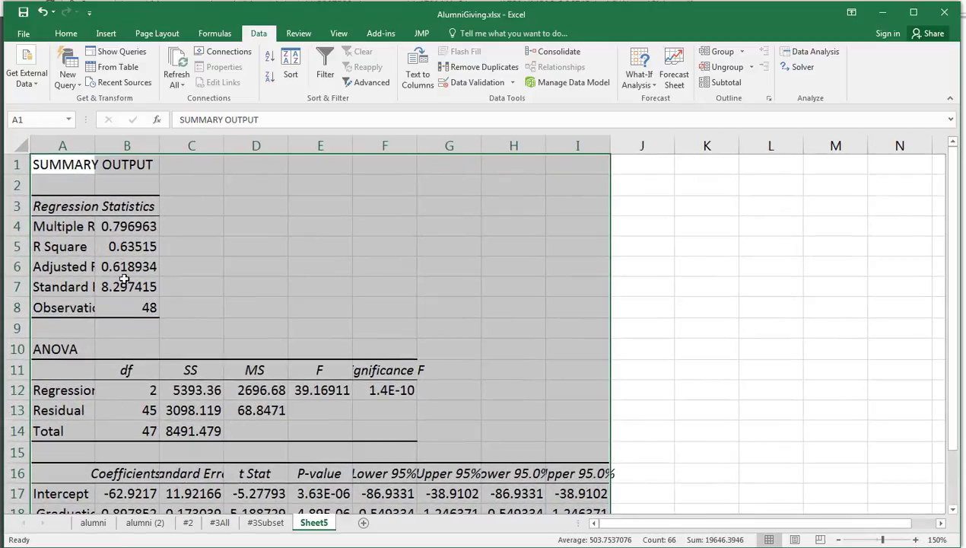
- Examine the new regression's Adjusted R Square and its coefficient p-values in E17:E19, and compare them with the #3Subset output
left_click(123, 274)
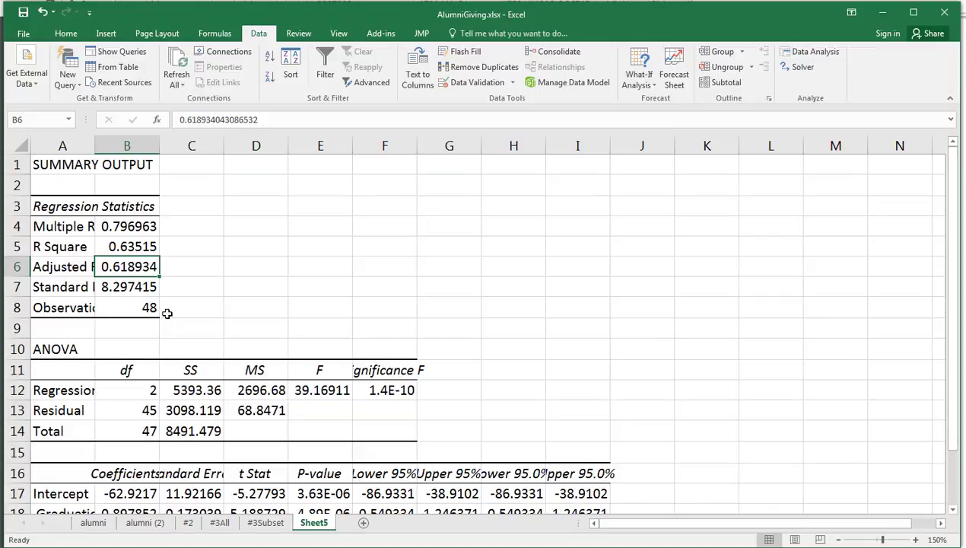
scroll(442, 395, "down", 1)
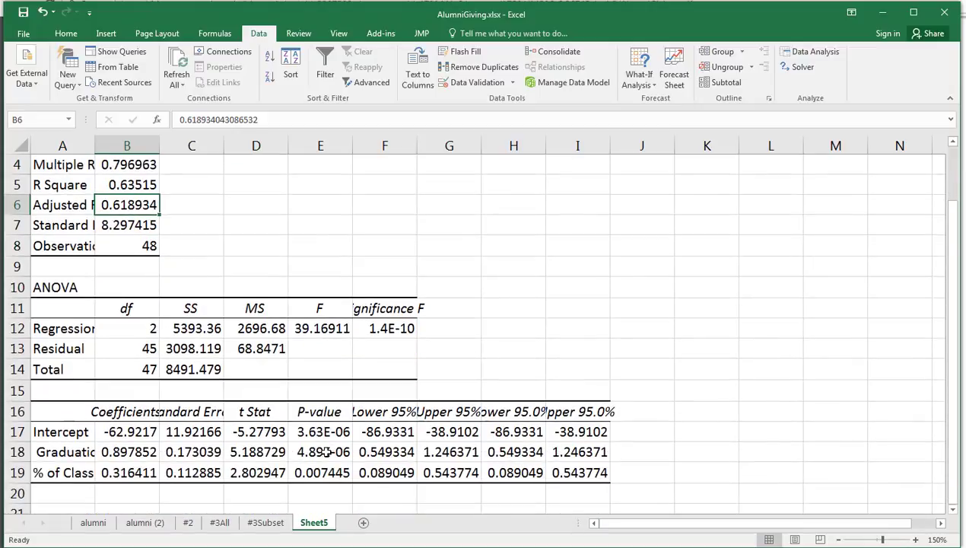
left_click_drag(326, 451, 340, 479)
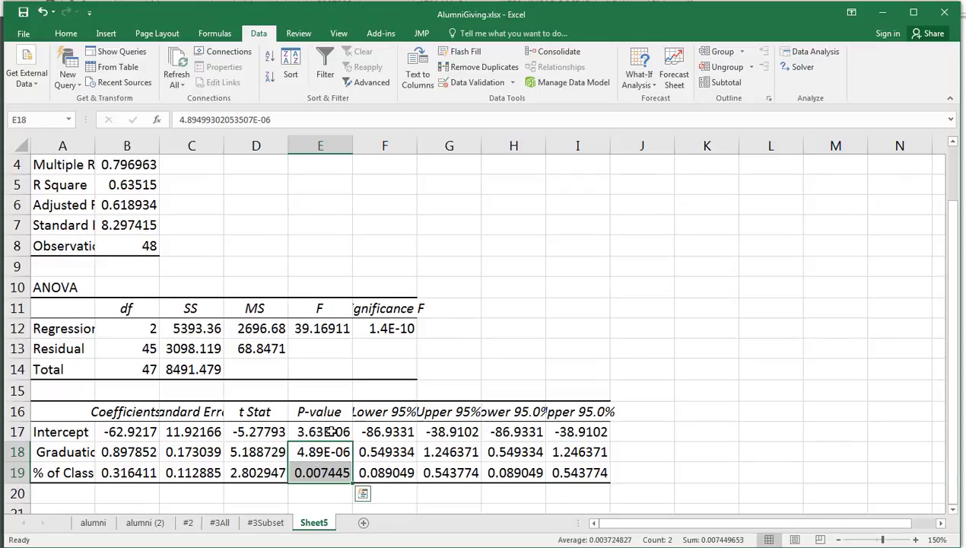
left_click(330, 430)
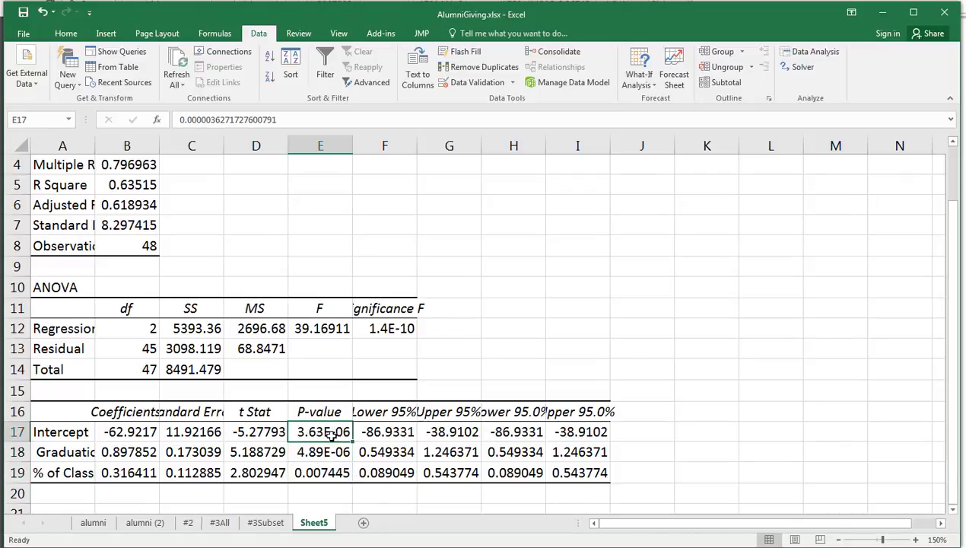
left_click_drag(324, 457, 323, 478)
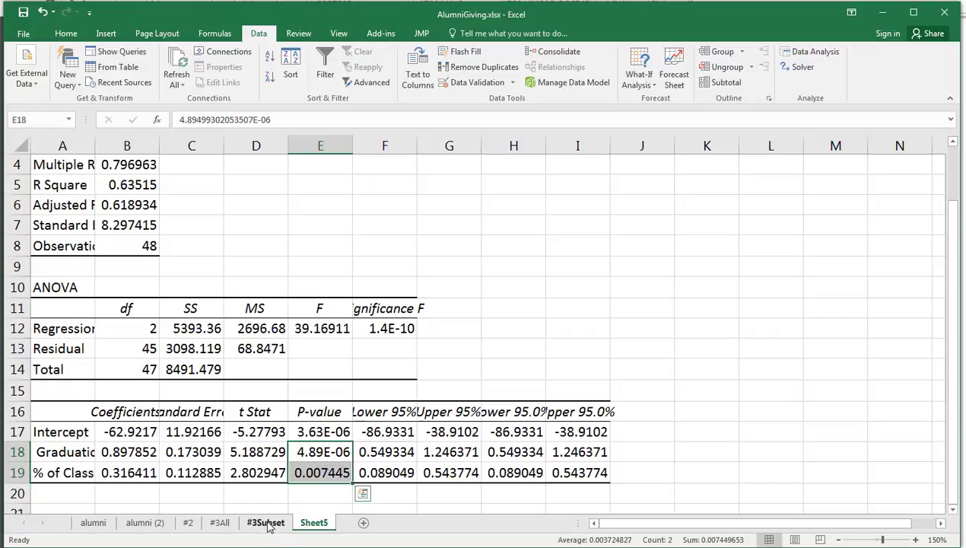
left_click(128, 204)
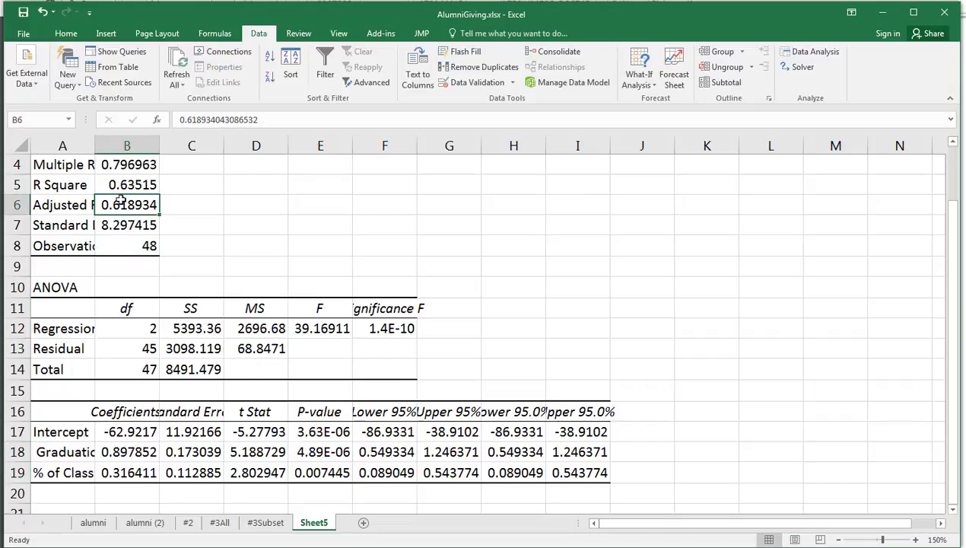
left_click(266, 523)
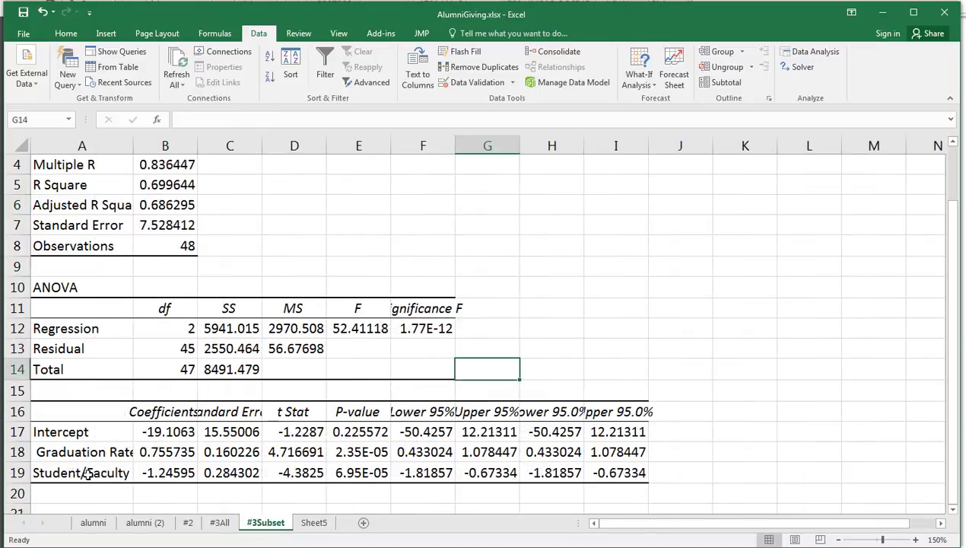